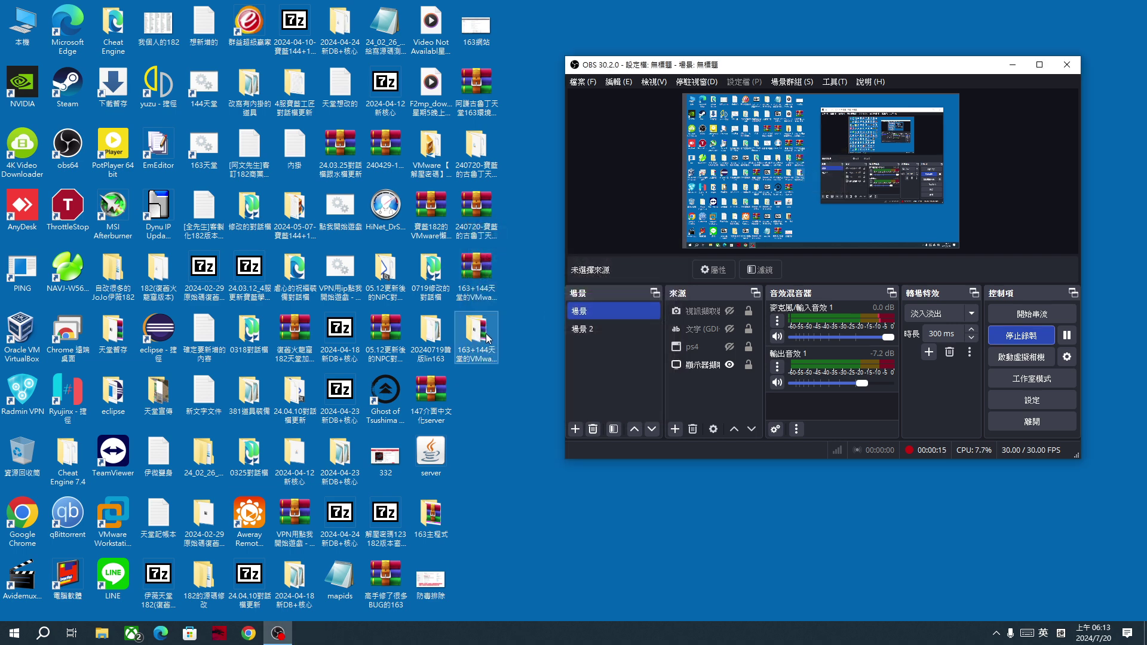
- Open the desktop folder "163+144天堂的VMware 懶人包", maximize its window and widen the name column to show longer file names
double_click(478, 334)
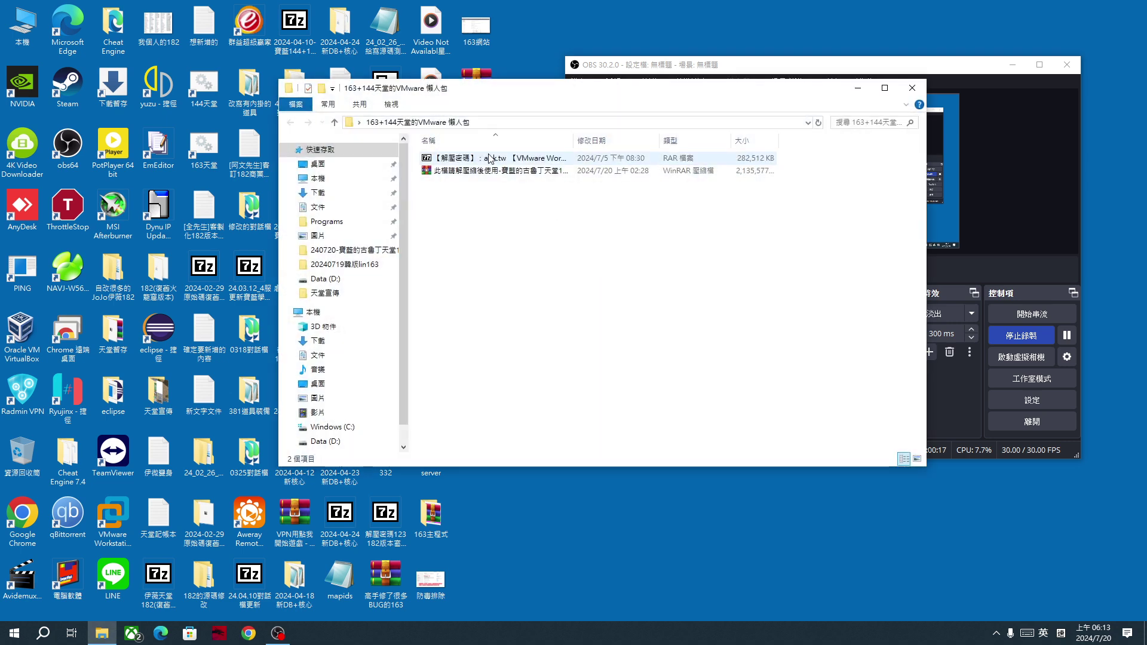
left_click(481, 160)
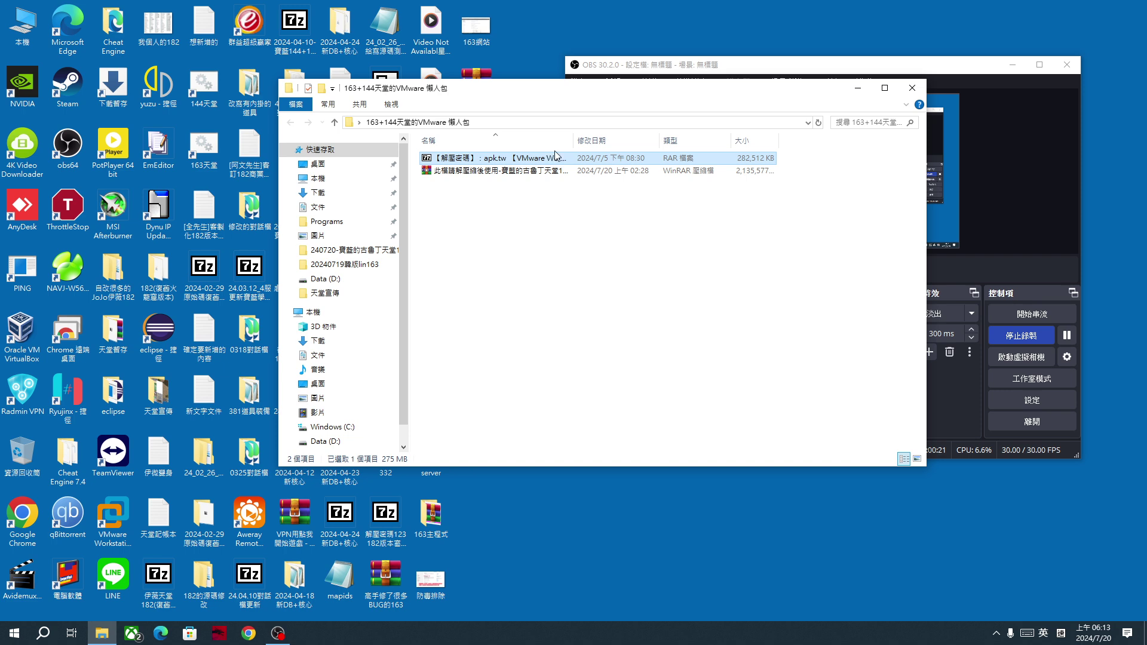
left_click(885, 88)
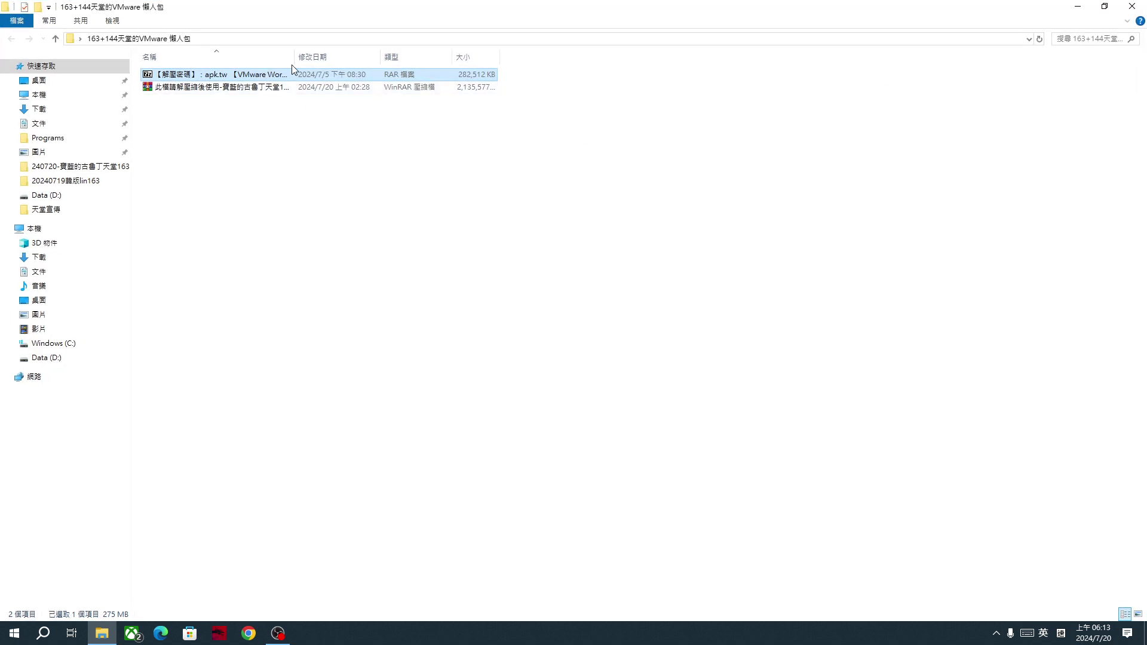
left_click_drag(294, 54, 392, 54)
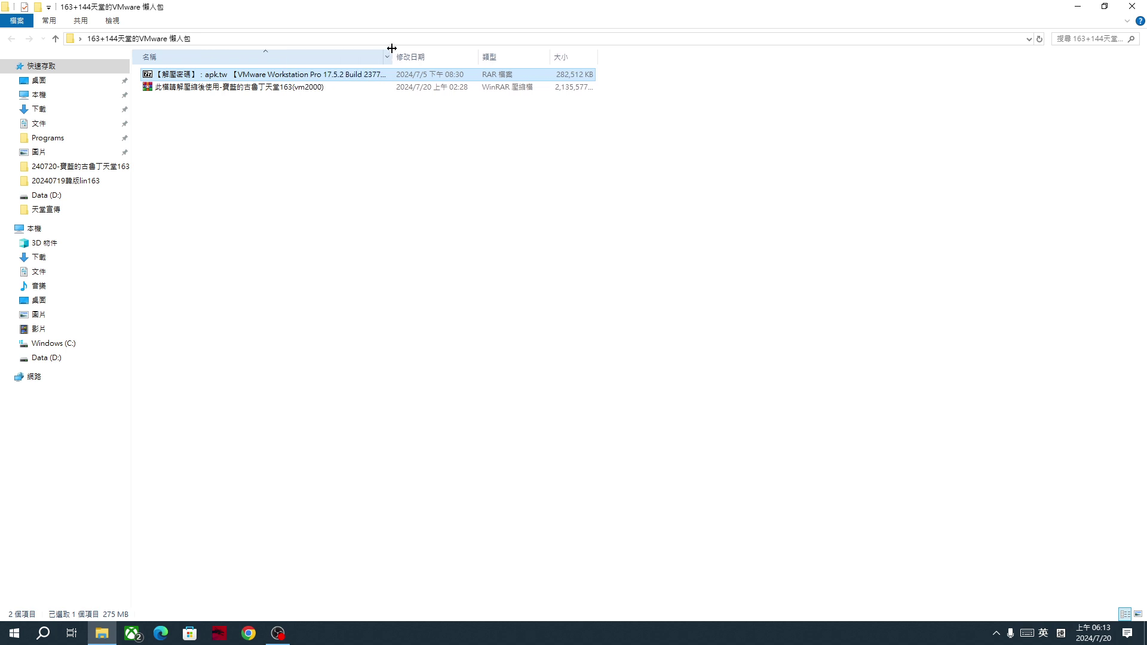
- Copy the extraction password from the VMware Workstation Pro 17.5.2 archive's file name, leaving the name as it is
left_click(211, 79)
right_click(212, 80)
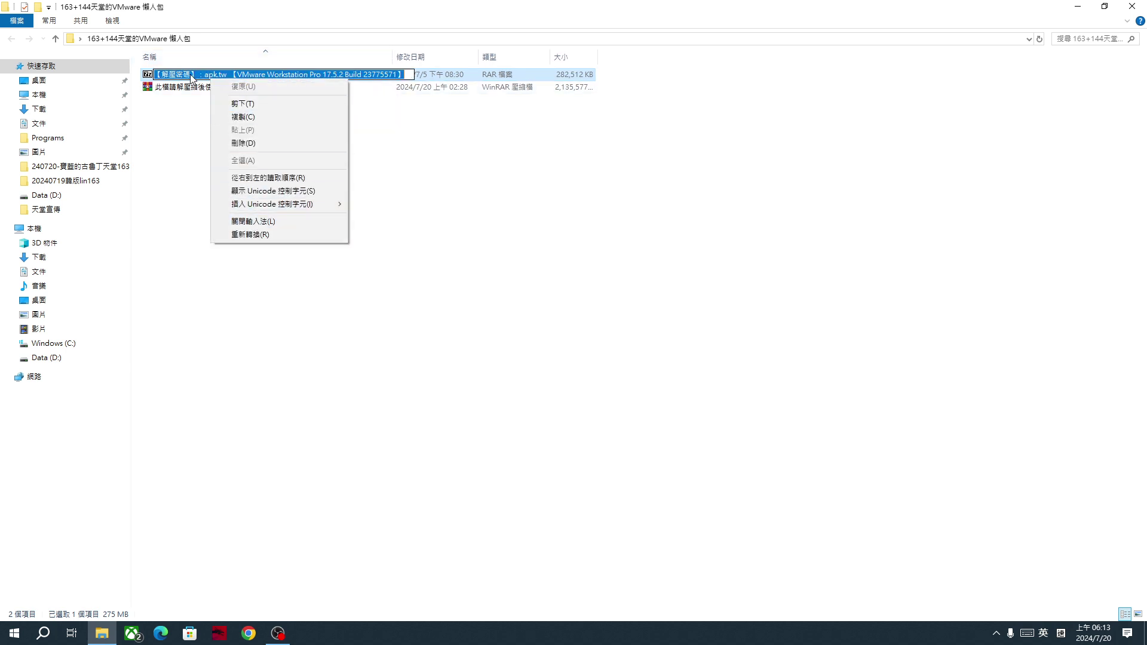
left_click(191, 76)
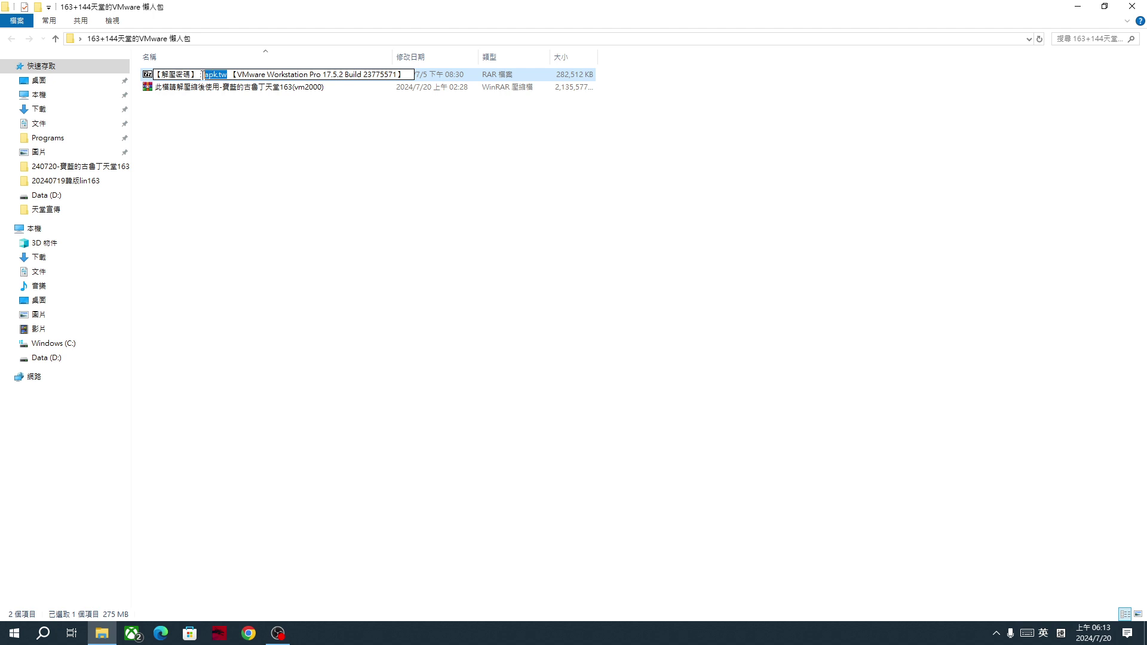
right_click(212, 76)
left_click(255, 115)
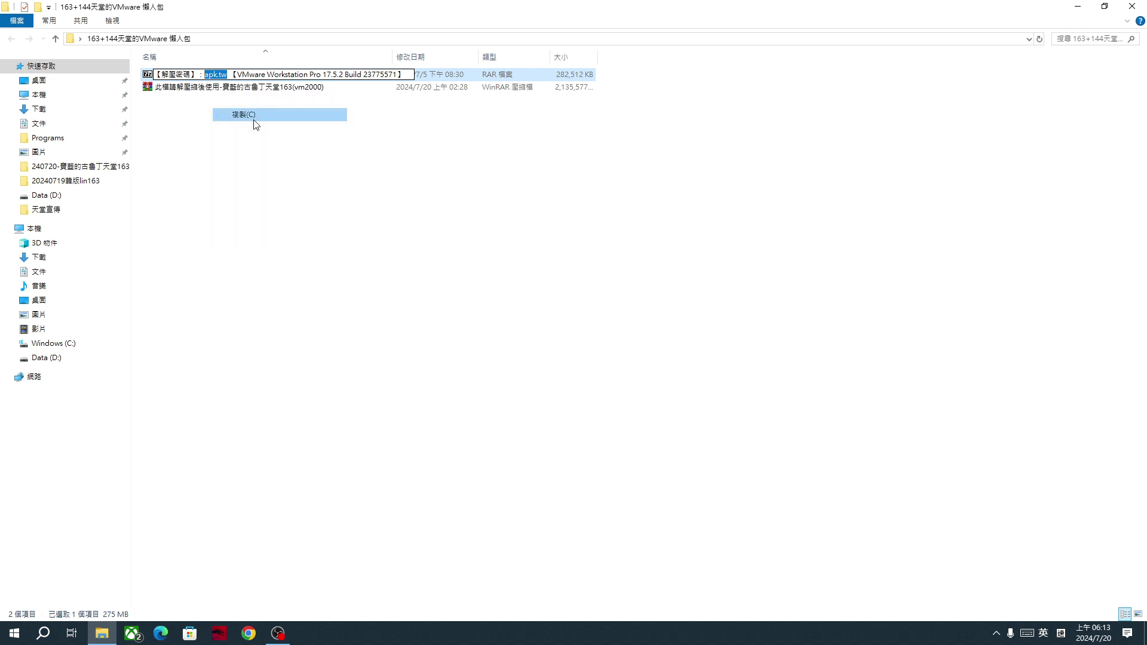
left_click(234, 149)
- Extract the VMware Workstation Pro 17.5.2 archive into the current folder, pasting the copied archive password
right_click(203, 76)
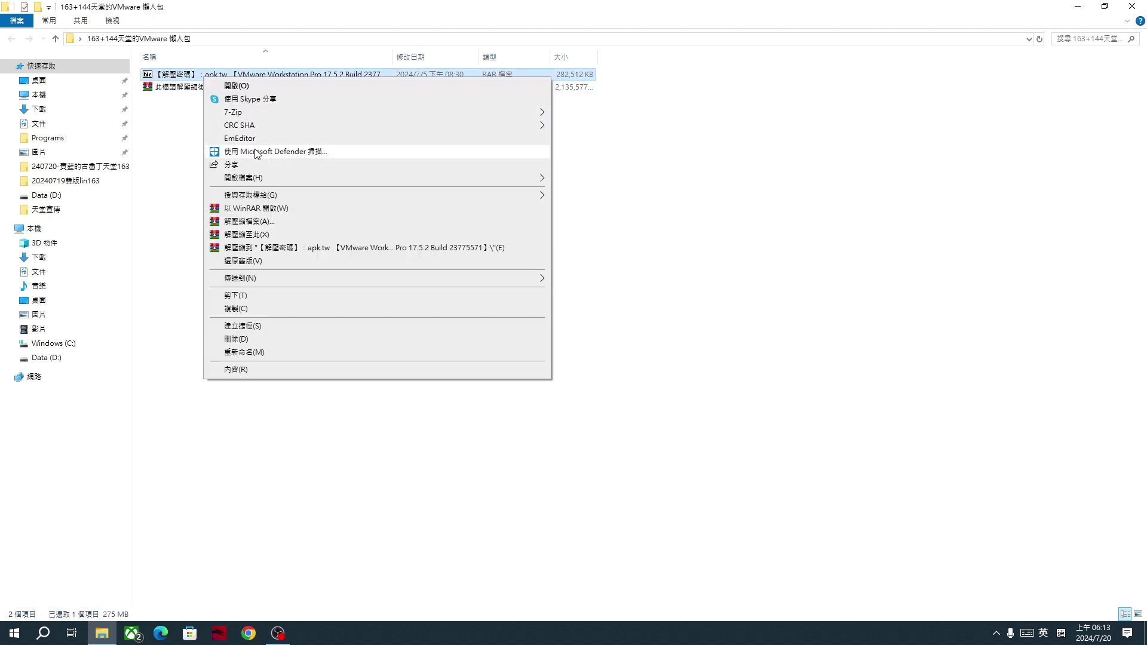
left_click(276, 238)
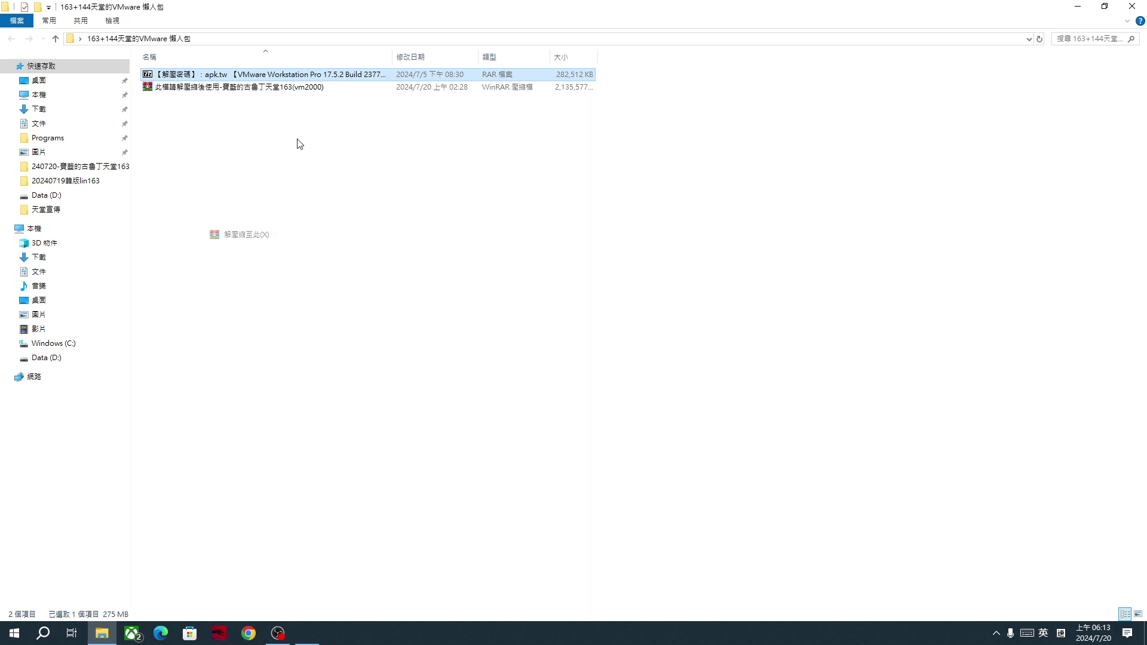
right_click(567, 282)
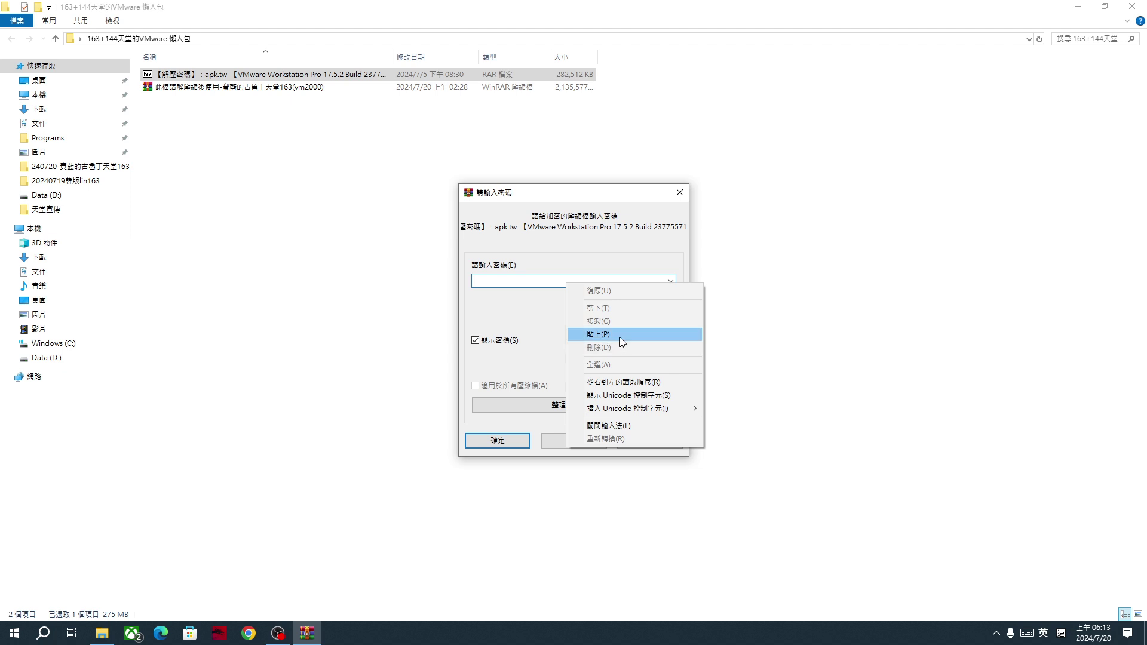
left_click(616, 334)
left_click(520, 435)
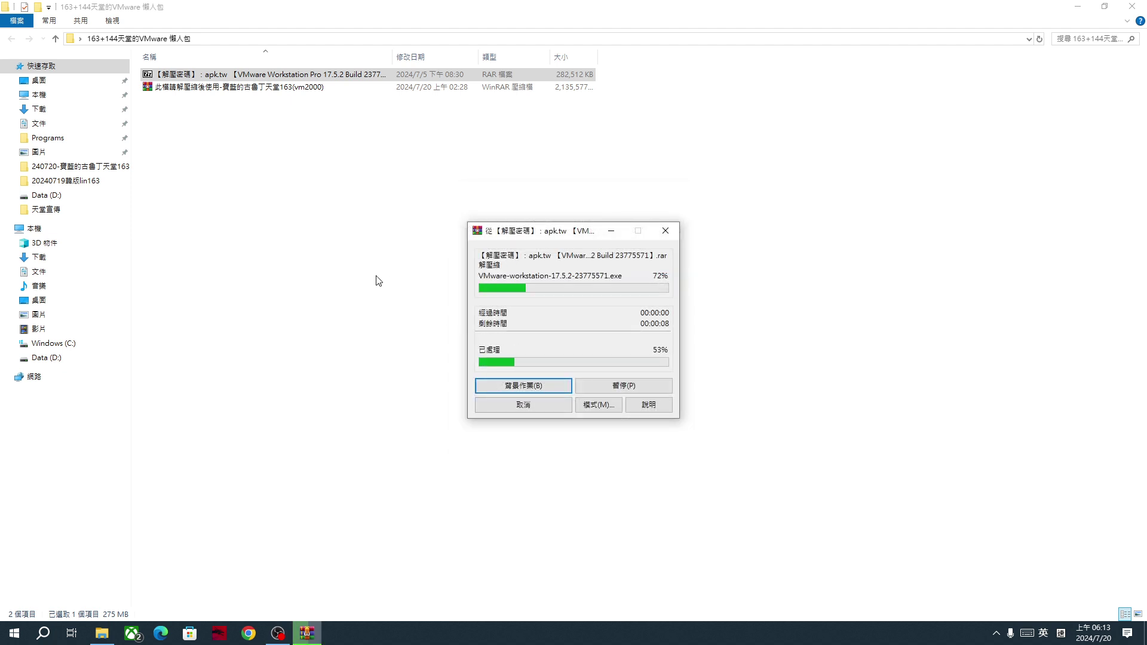
- Extract the archive "此檔請解壓縮後使用-寶藍的古魯丁天堂163(vm2000)" into the current folder and minimize the extraction progress window
left_click(187, 138)
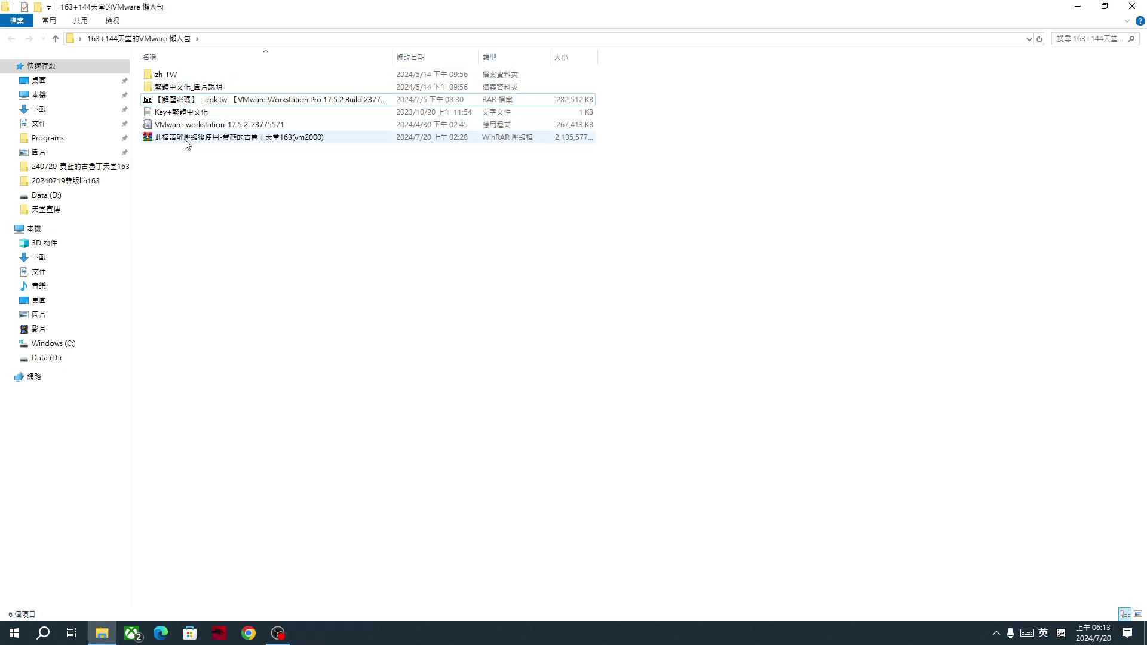
right_click(187, 142)
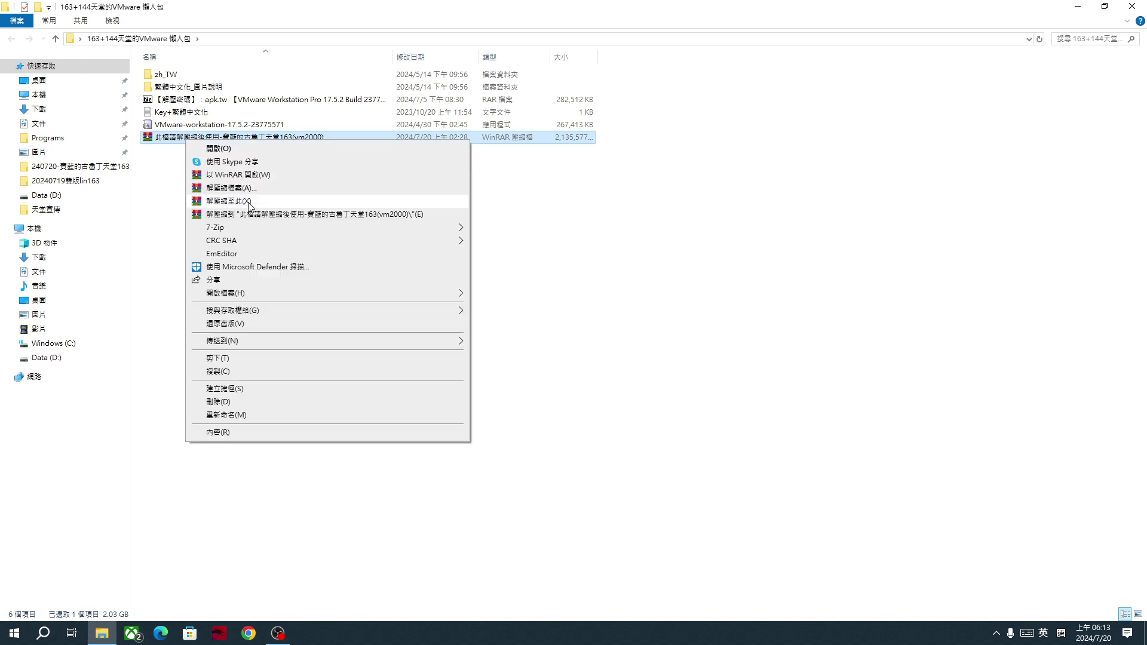
left_click(179, 182)
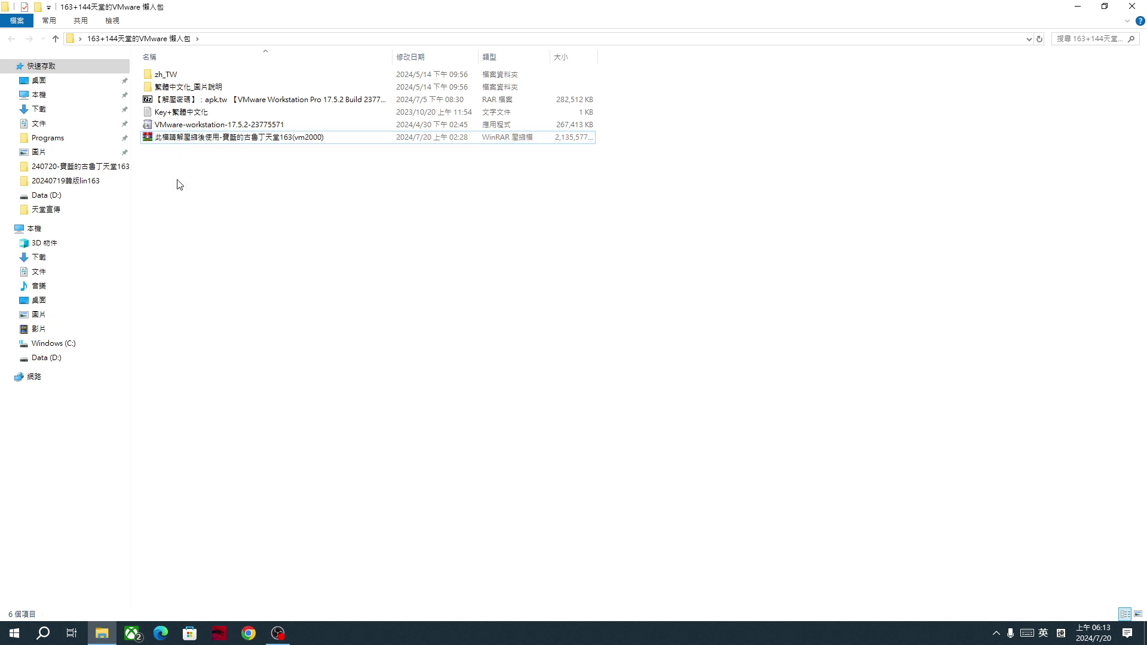
left_click(216, 141)
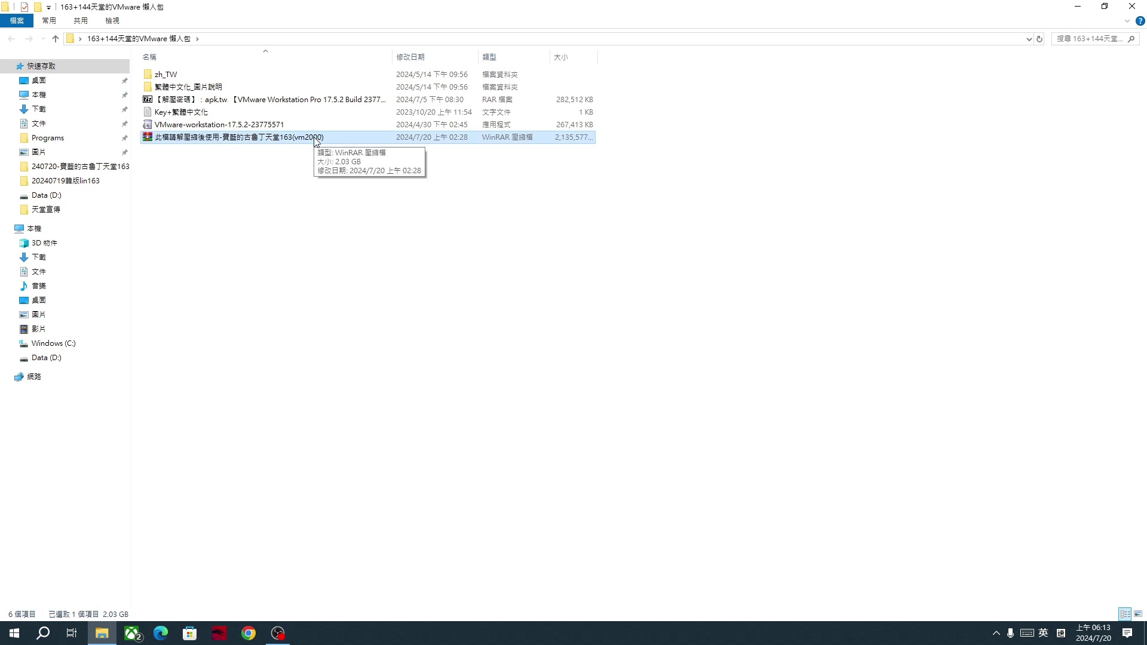
right_click(287, 138)
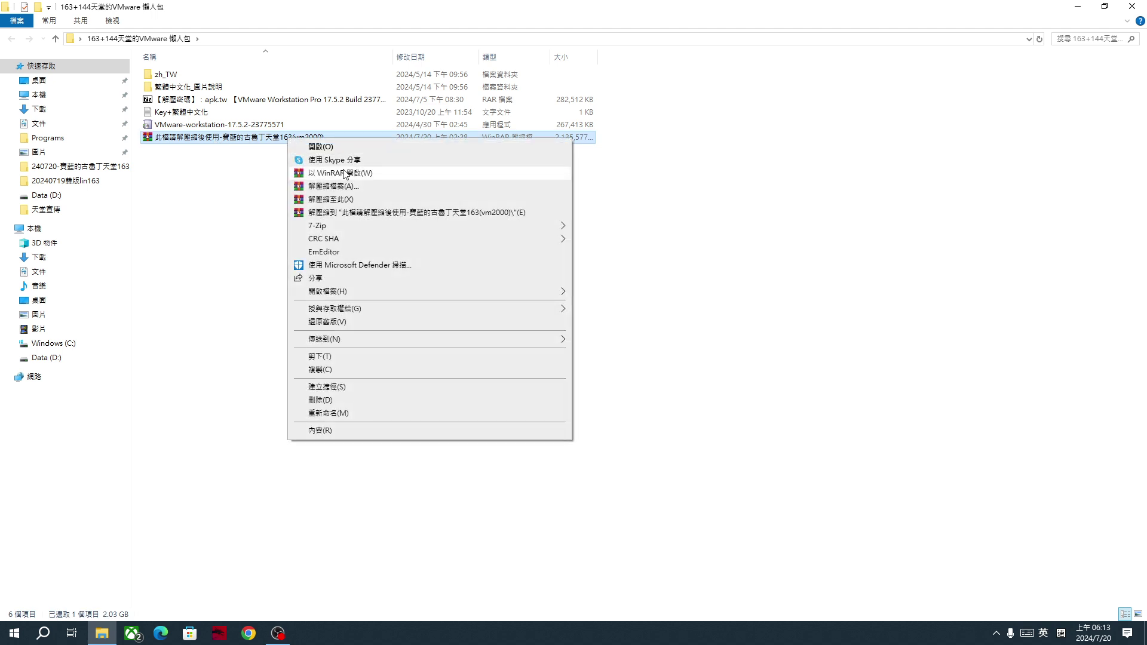
left_click(343, 203)
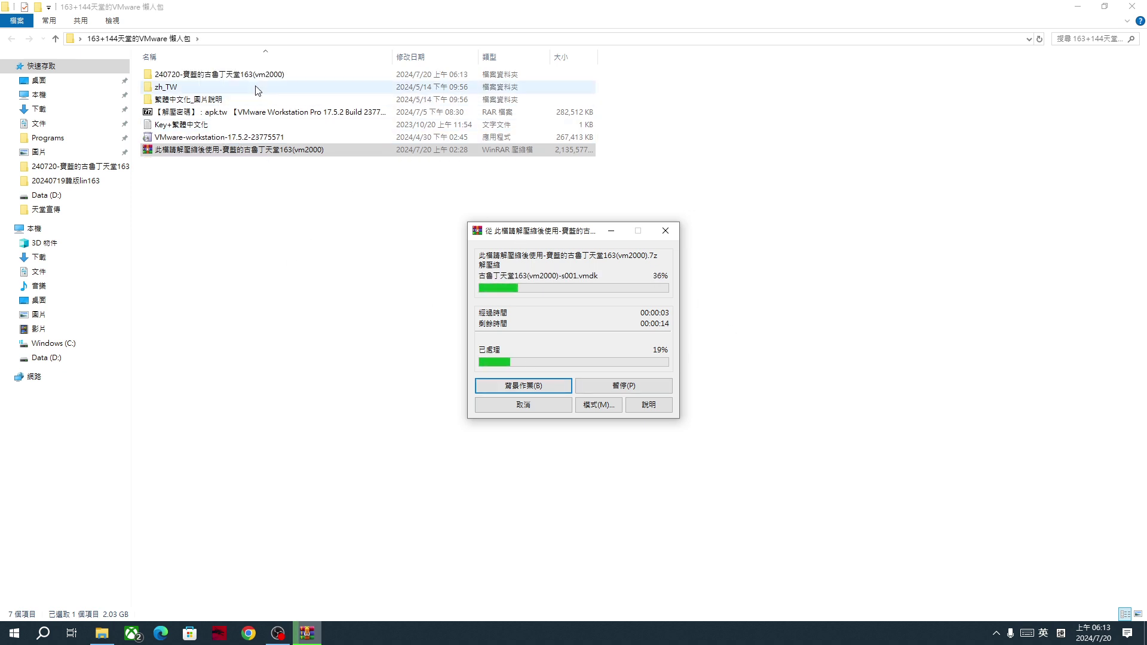
left_click(307, 633)
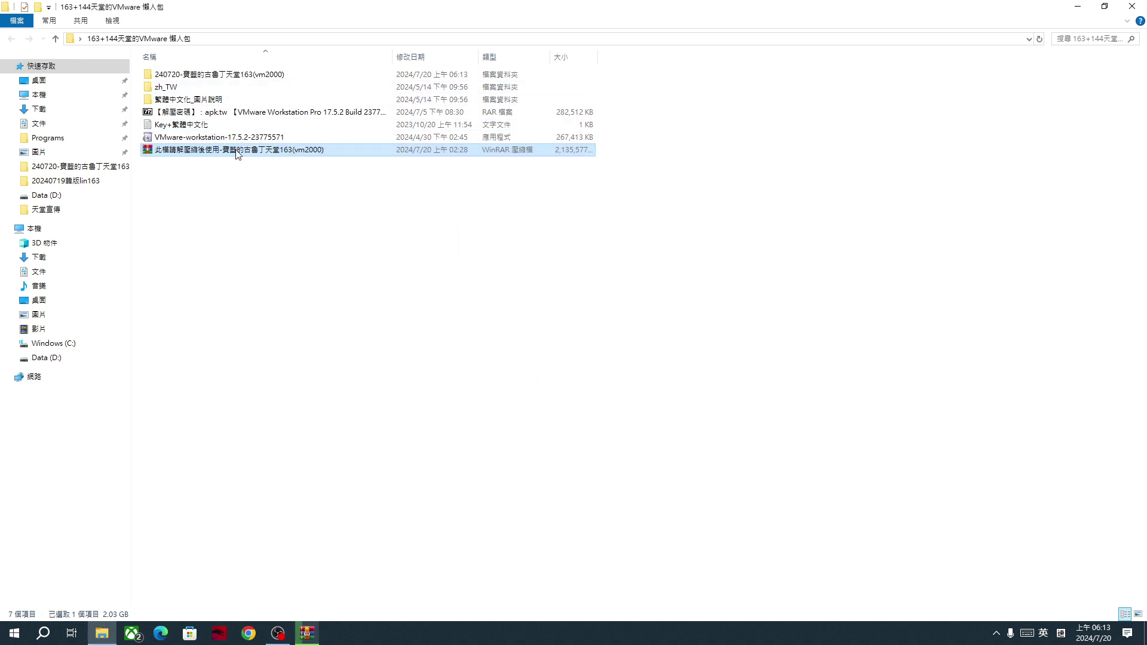
- Review the registration keys and Traditional Chinese localization instructions in the text file "Key+繁體中文化", and close it
left_click(185, 100)
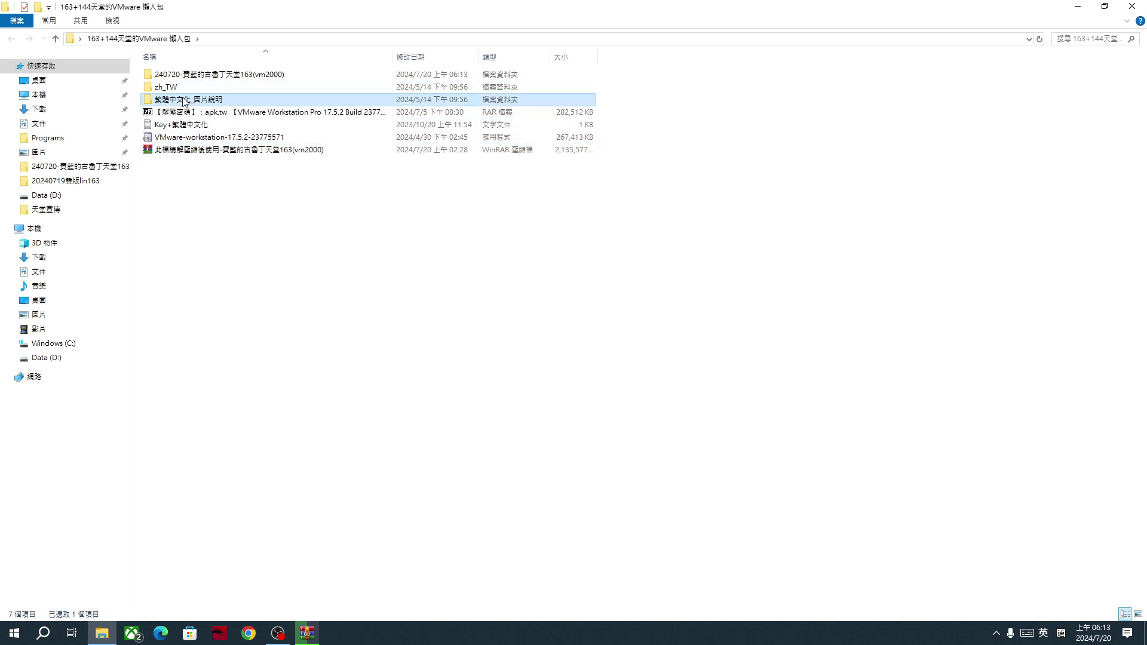
left_click(190, 139)
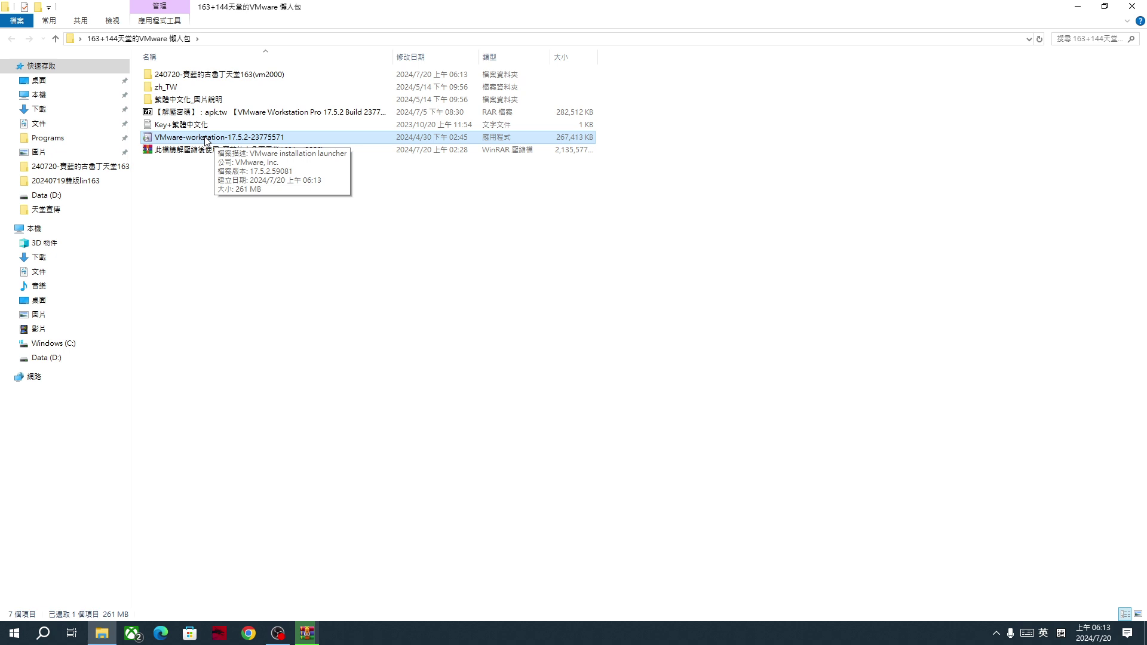
left_click(189, 127)
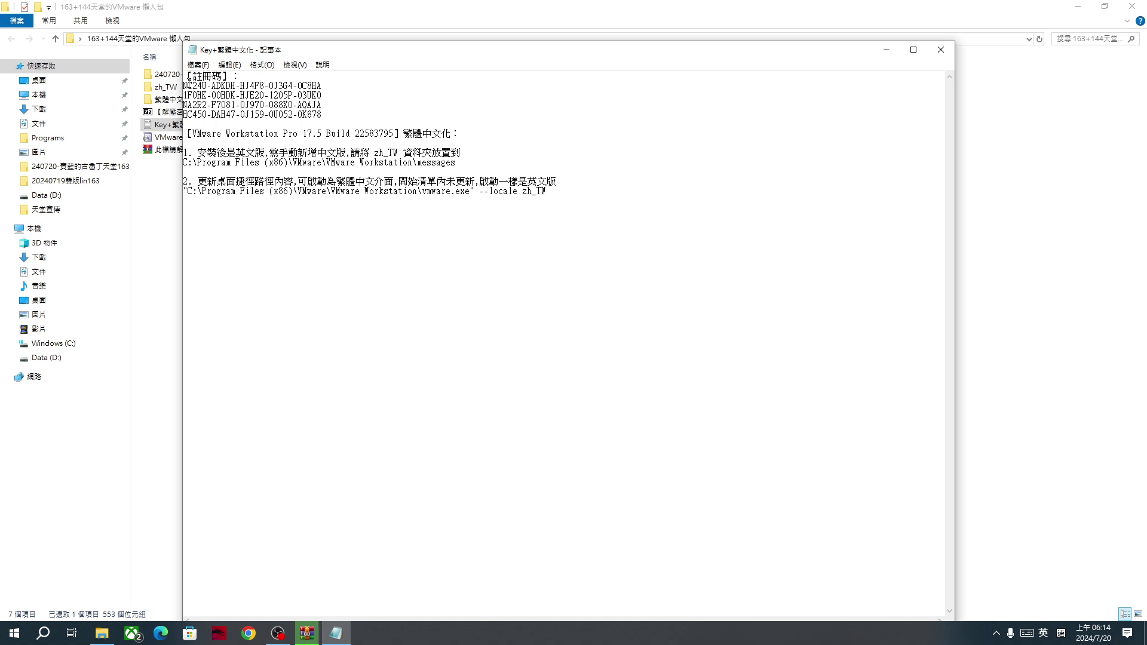
left_click_drag(187, 85, 319, 105)
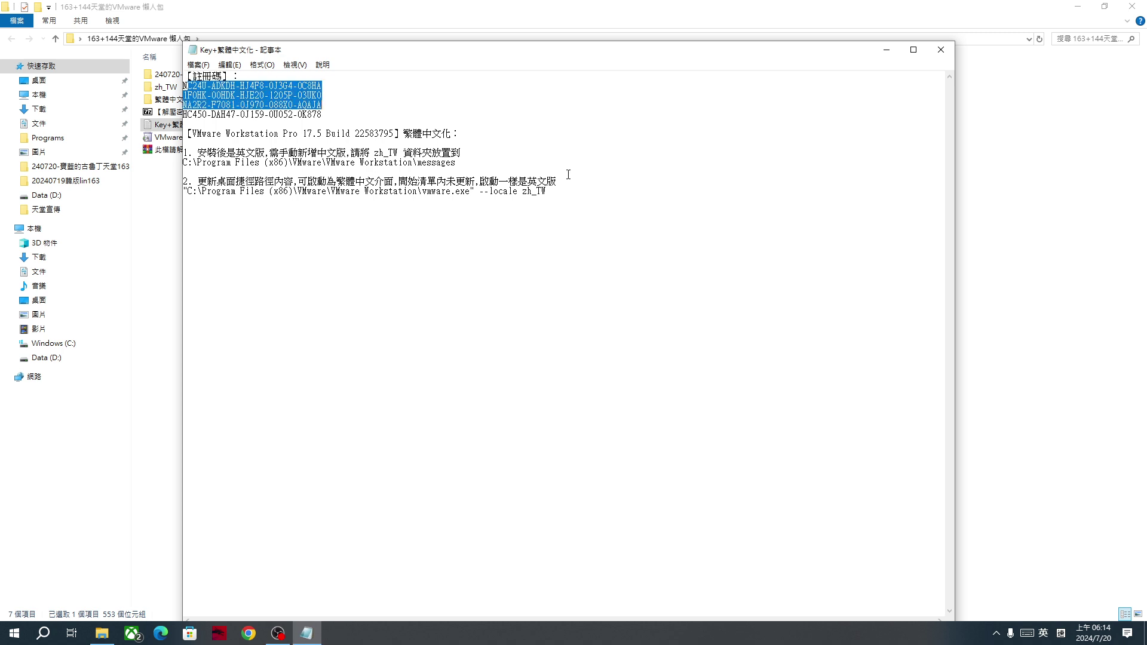
left_click(941, 50)
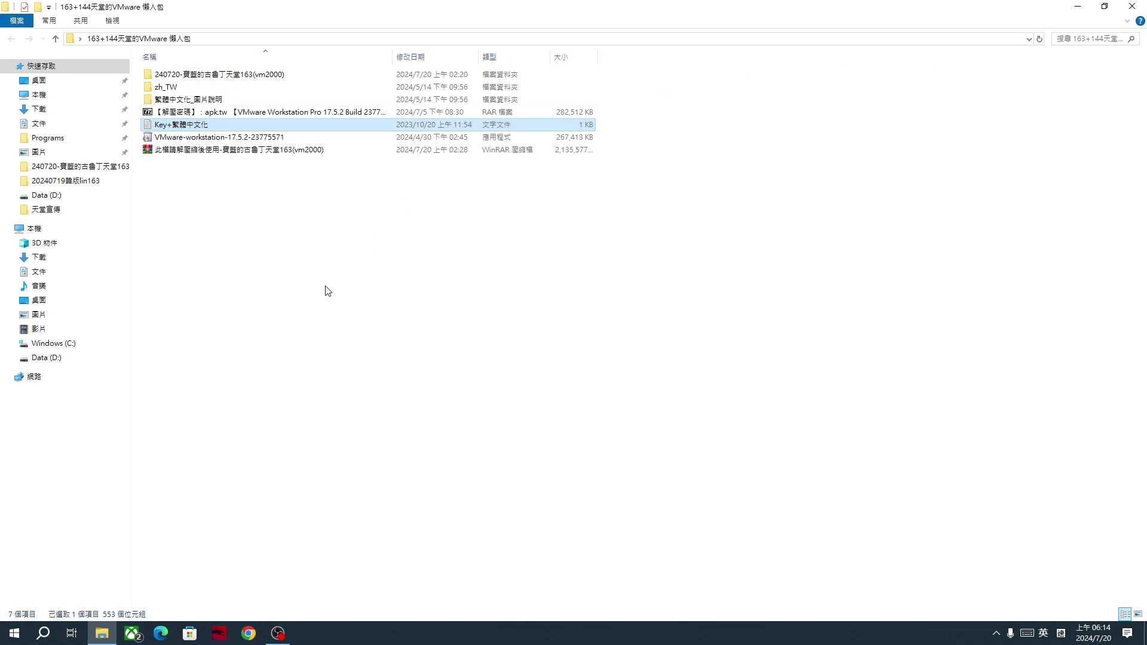
- Look through the Traditional Chinese localization screenshots in the "繁體中文化_圖片說明" folder, starting with image 01, and return to the parent folder
double_click(181, 101)
left_click(171, 105)
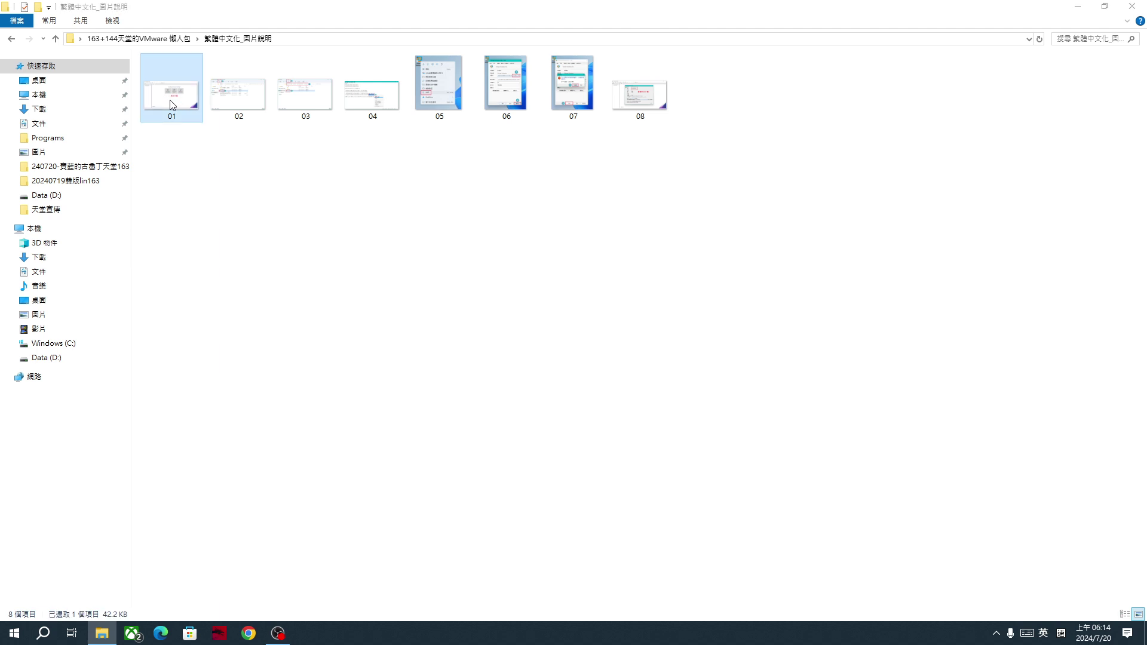
double_click(170, 99)
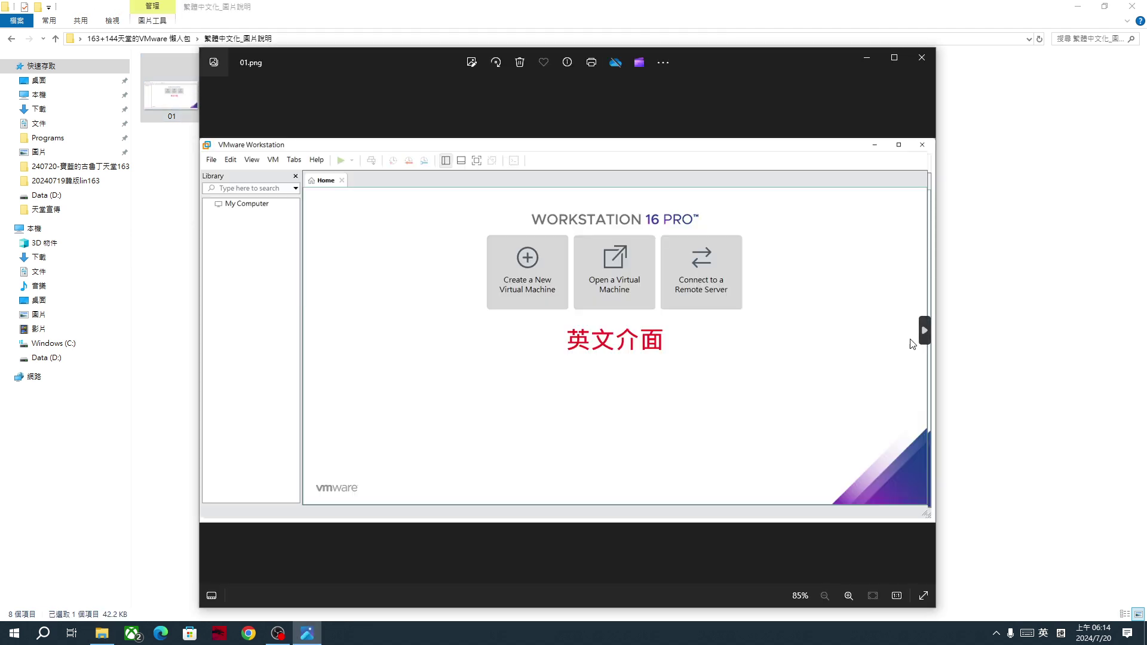
left_click(925, 328)
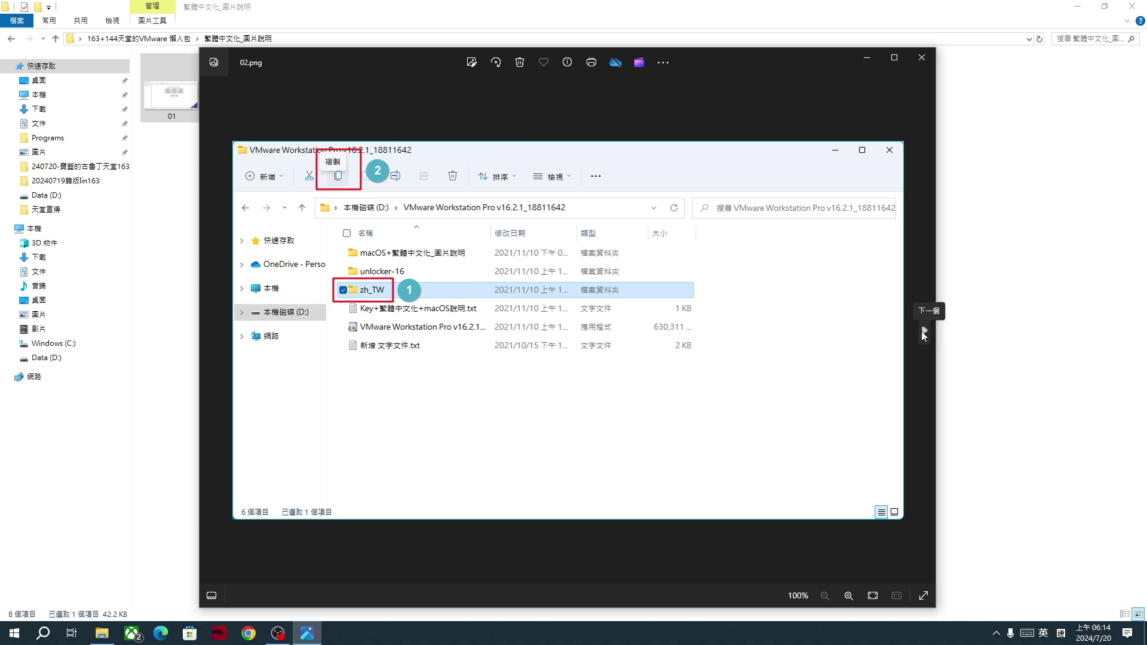
left_click(921, 331)
left_click(924, 331)
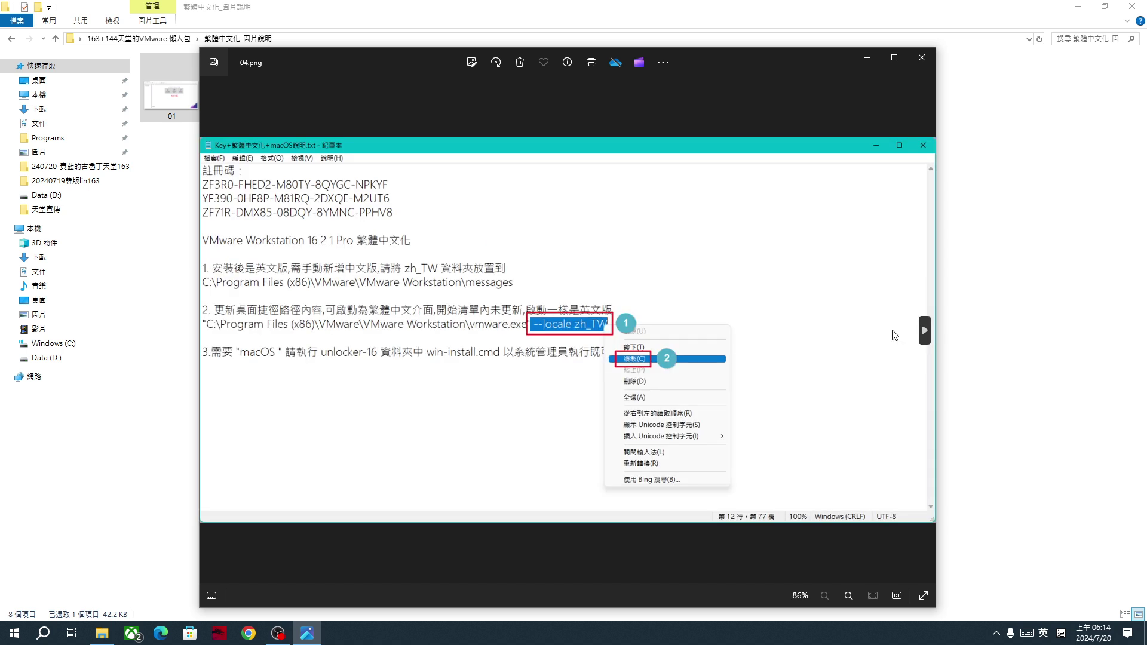
left_click(924, 331)
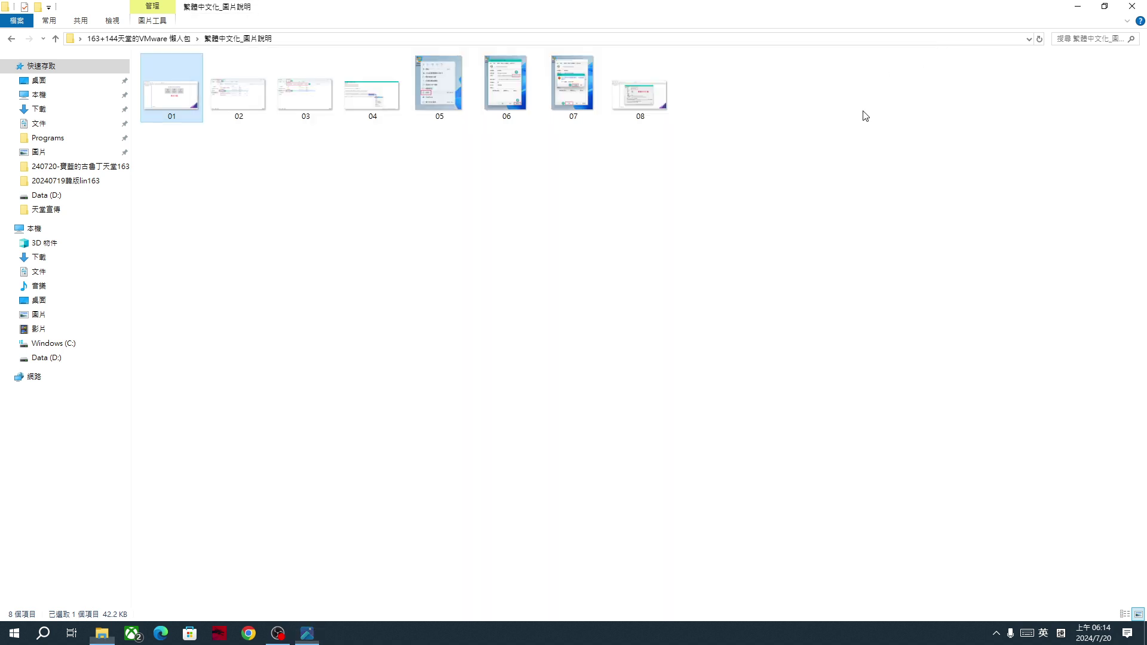
left_click(921, 57)
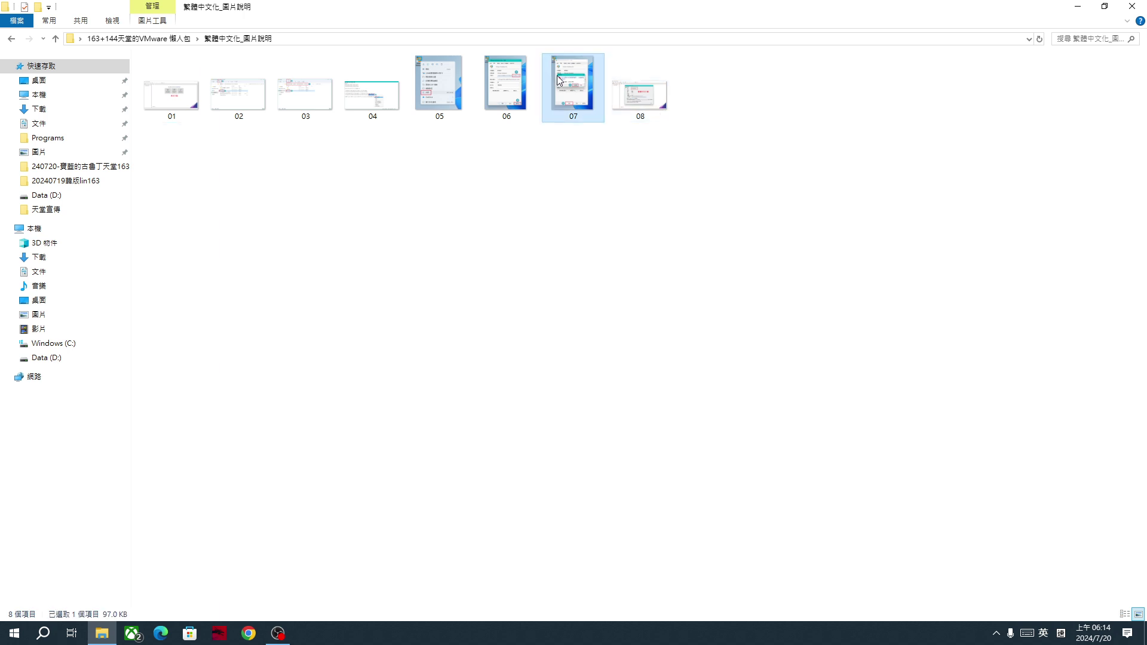
left_click(435, 85)
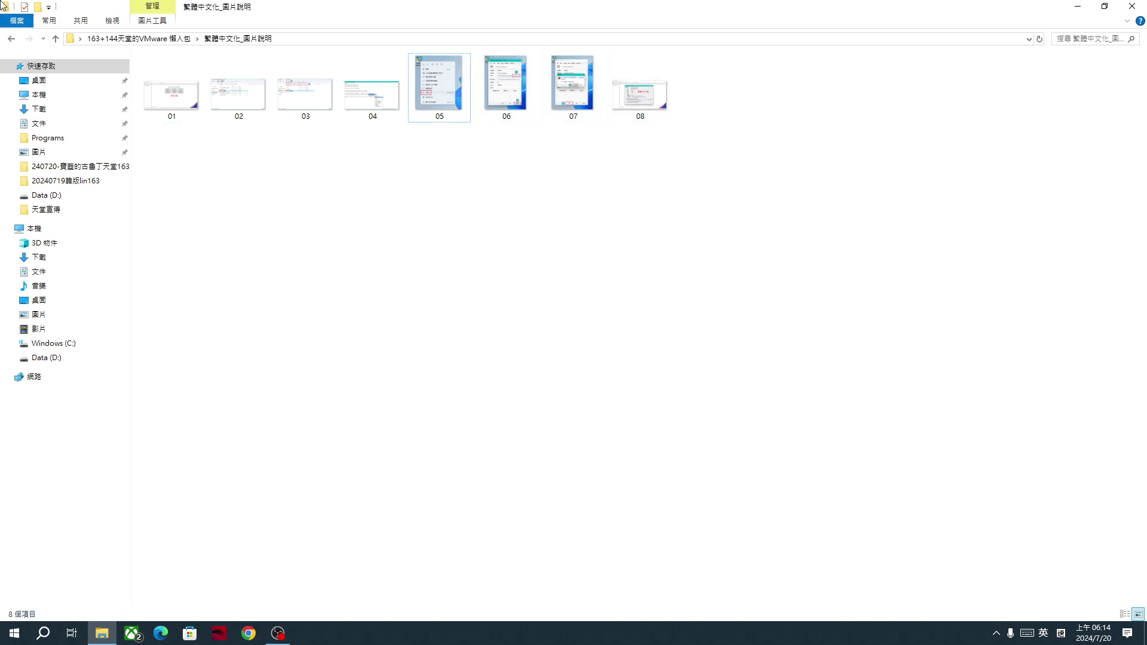
left_click(8, 40)
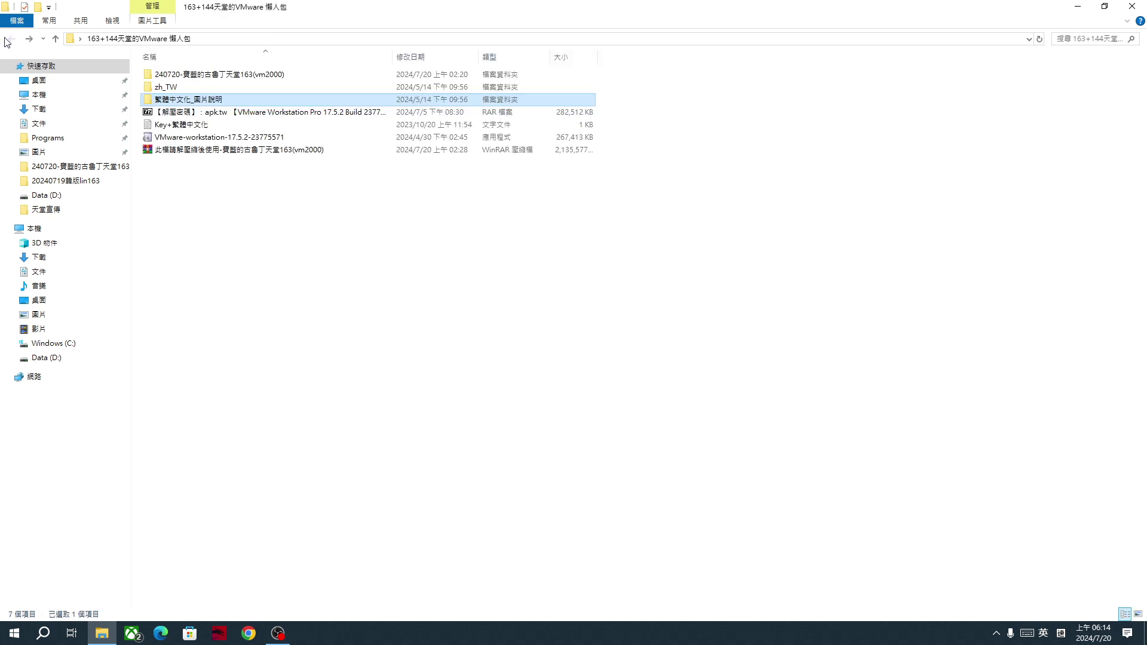
left_click(314, 259)
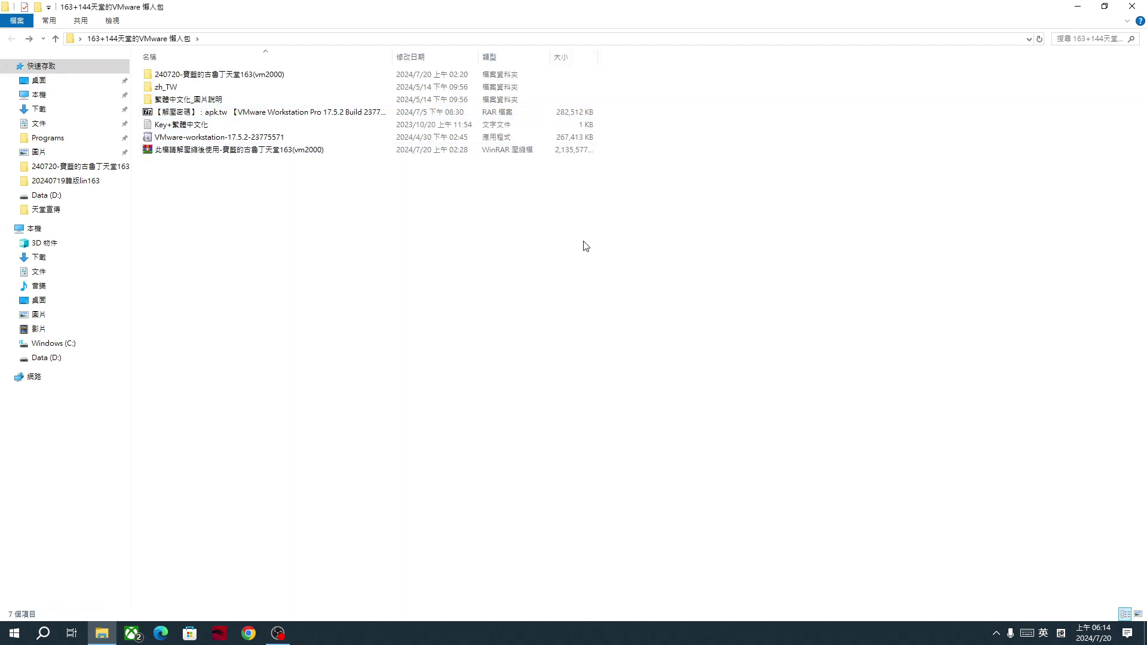
- Minimize the folder window and launch VMware Workstation Pro from the desktop
left_click(228, 138)
left_click(1077, 7)
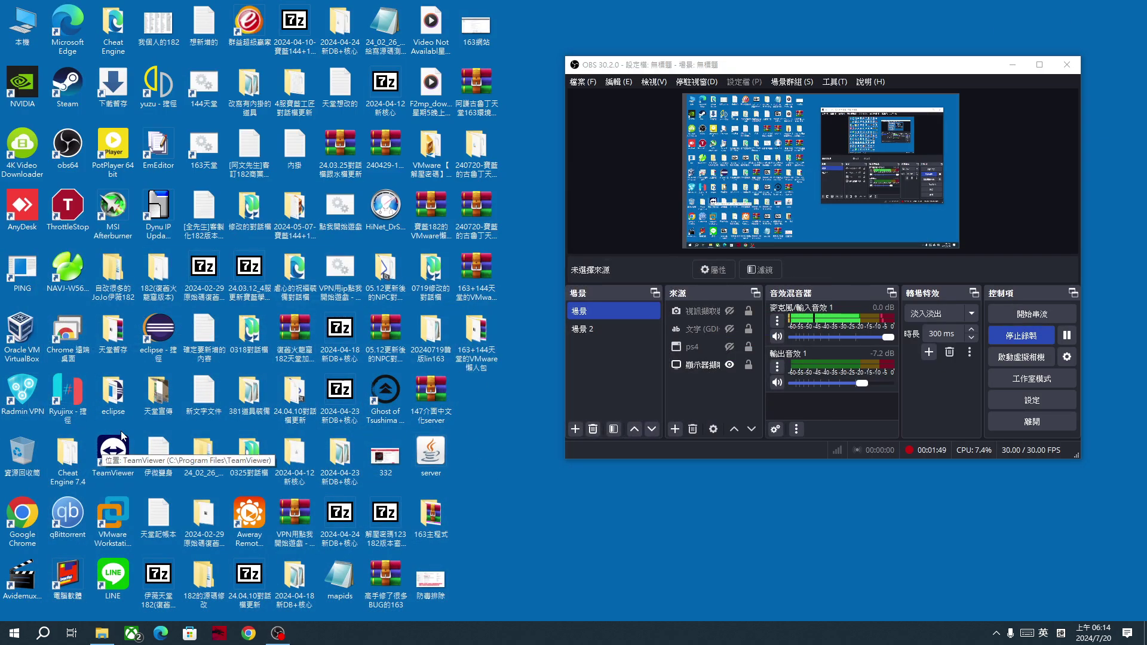
left_click(110, 510)
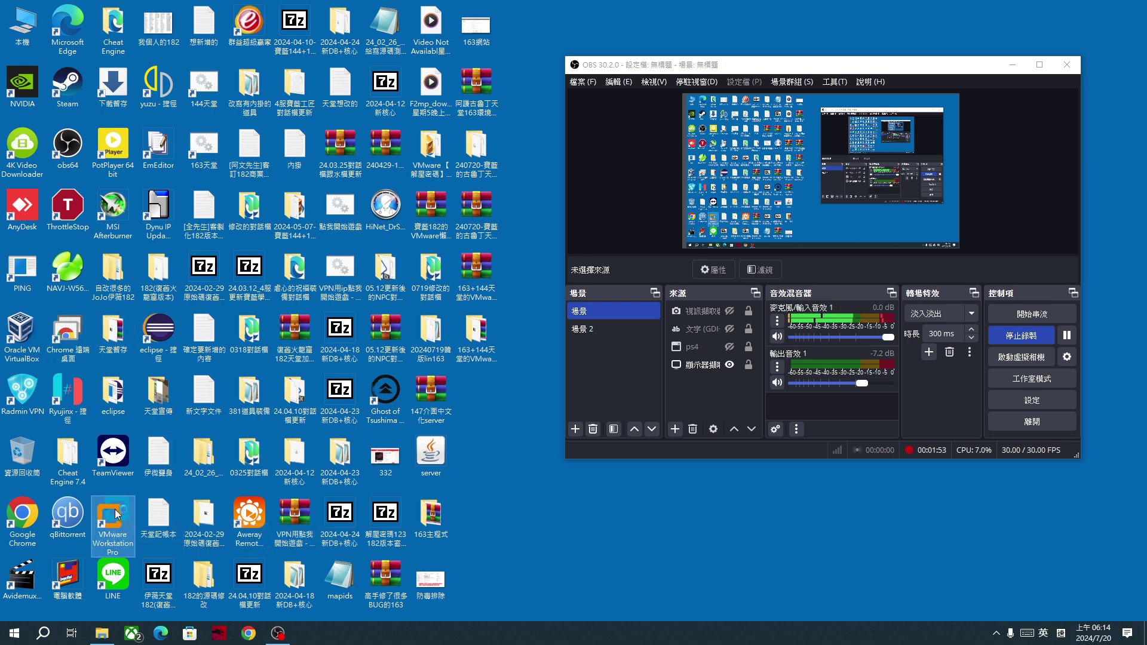
double_click(118, 513)
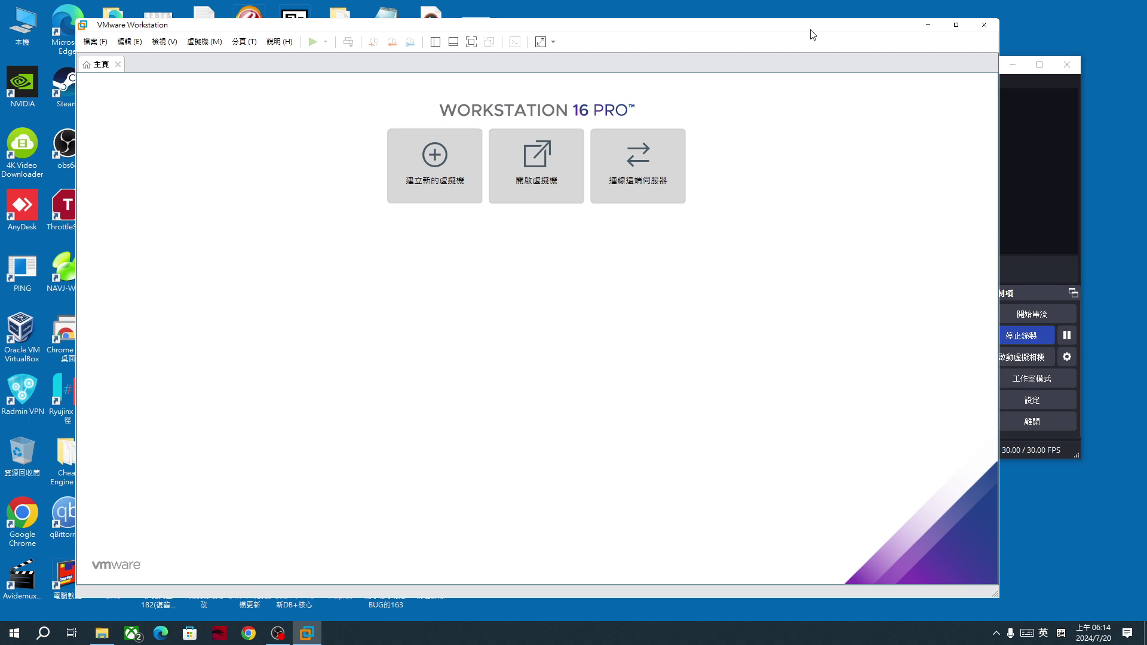
left_click_drag(810, 30, 923, 21)
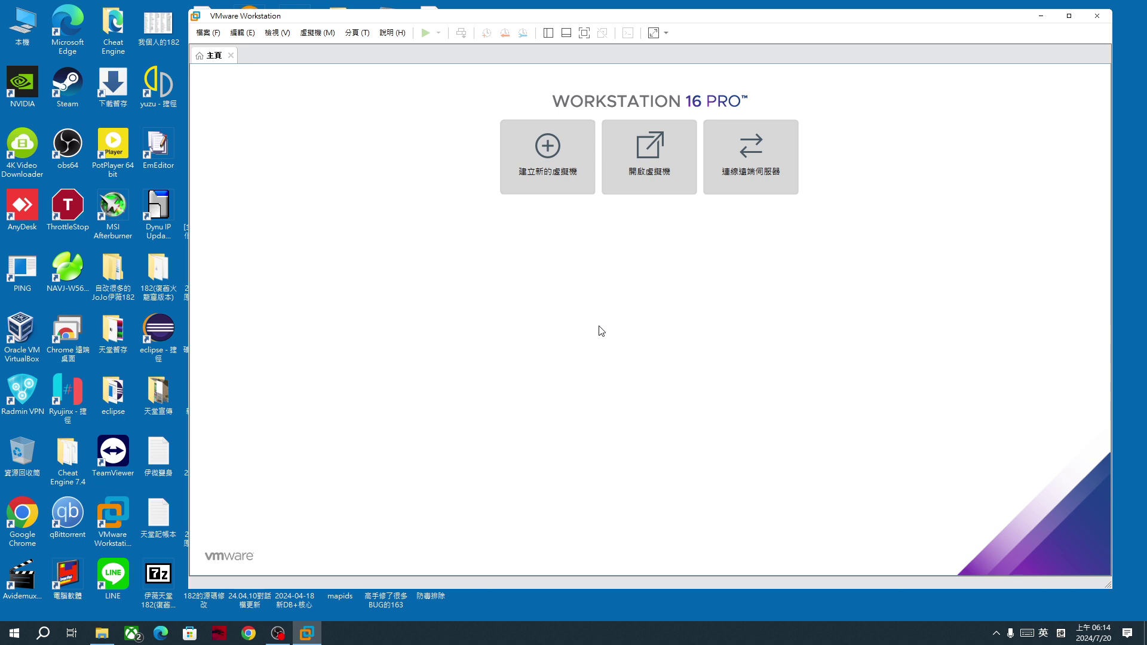
left_click(209, 35)
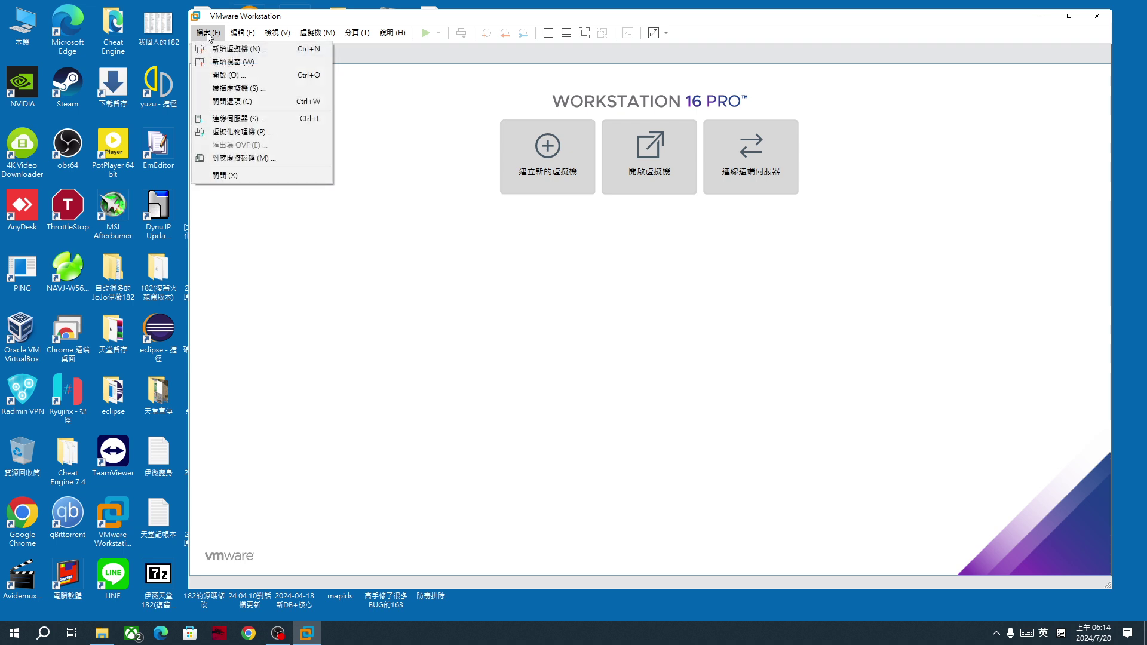
left_click(219, 76)
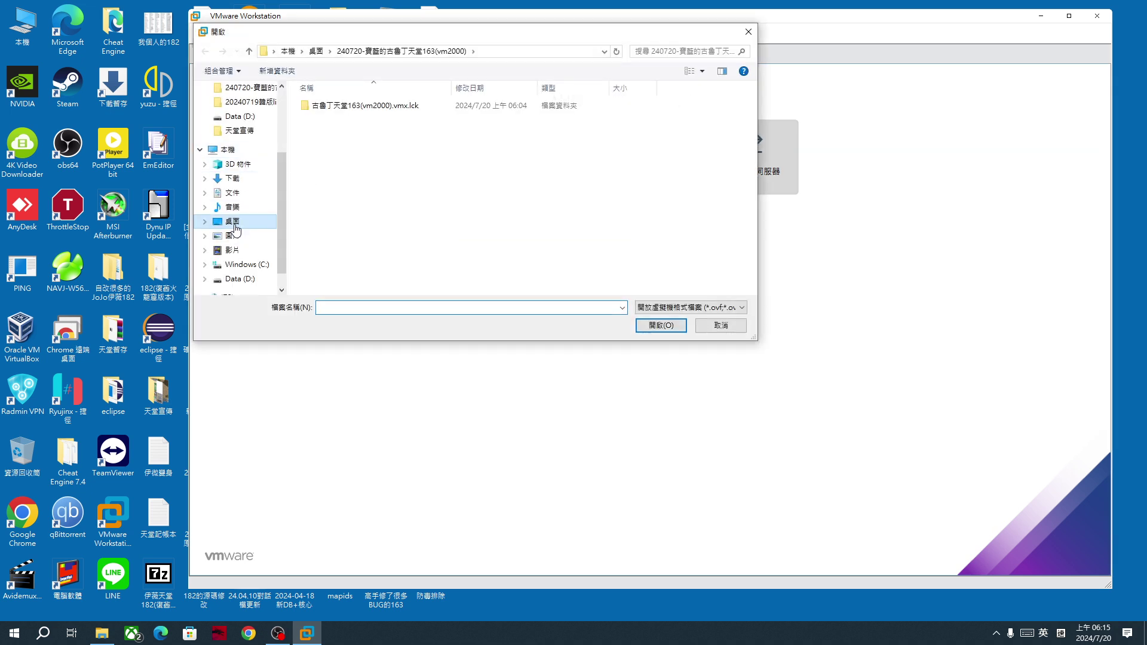
left_click(234, 222)
left_click_drag(749, 174, 759, 243)
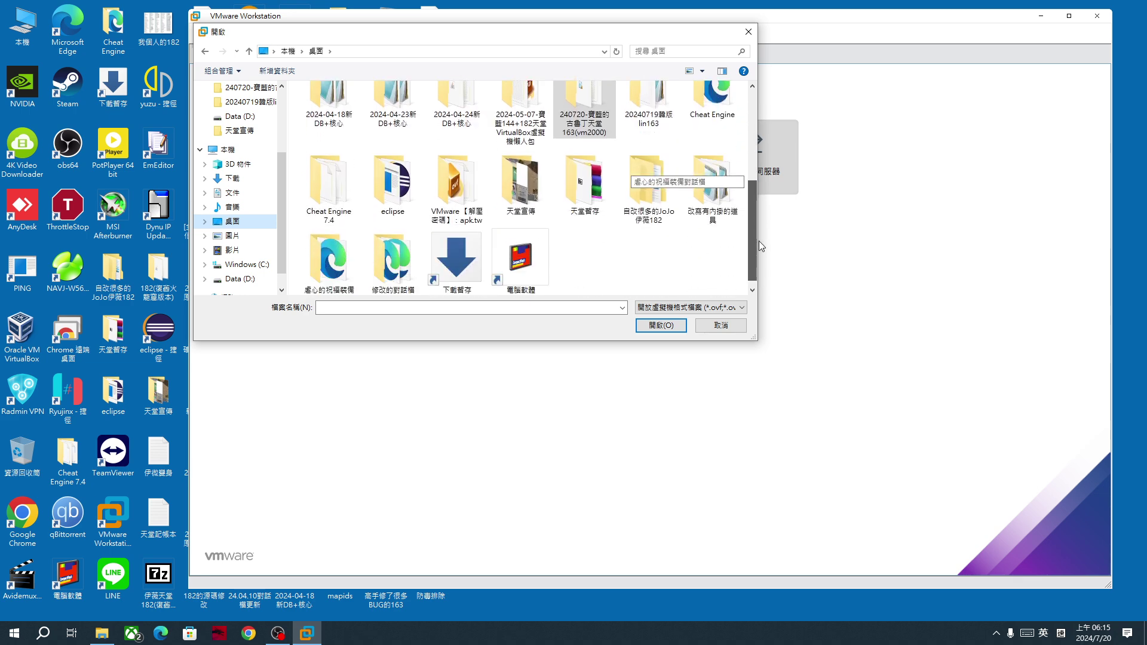
left_click(619, 260)
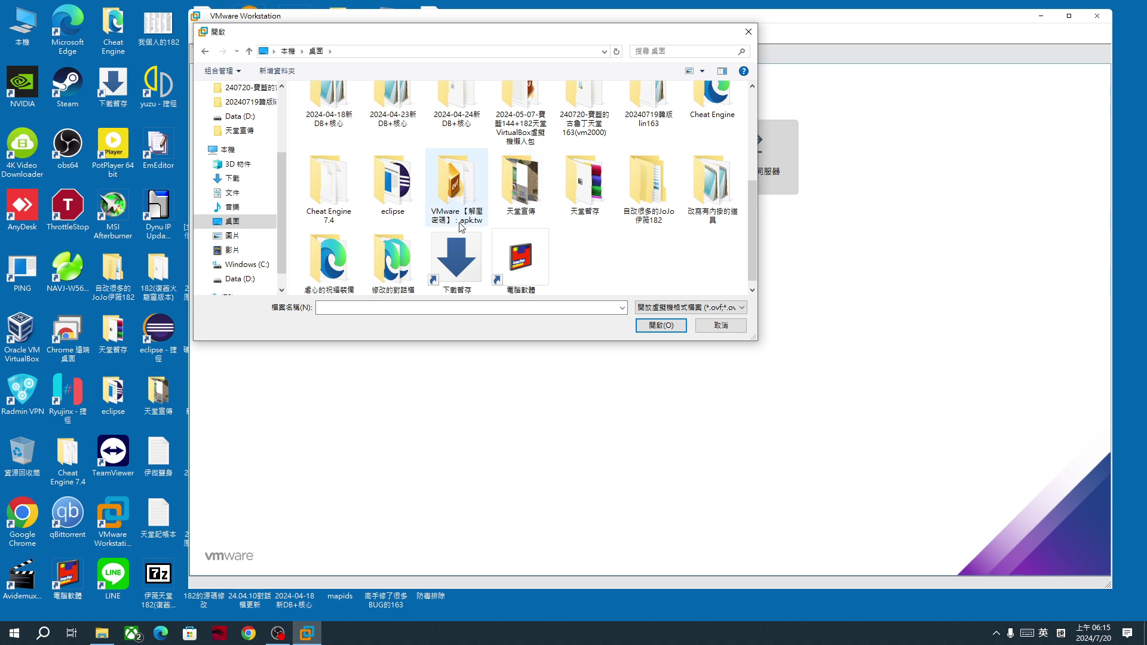
scroll(561, 233, "up", 1)
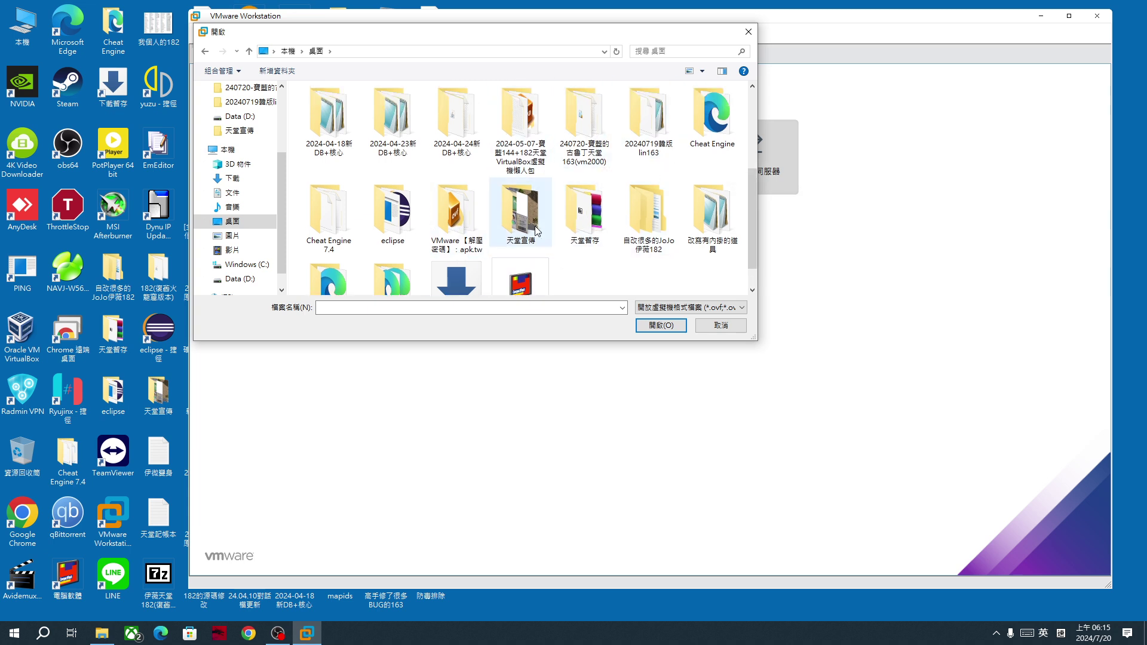
scroll(531, 229, "down", 1)
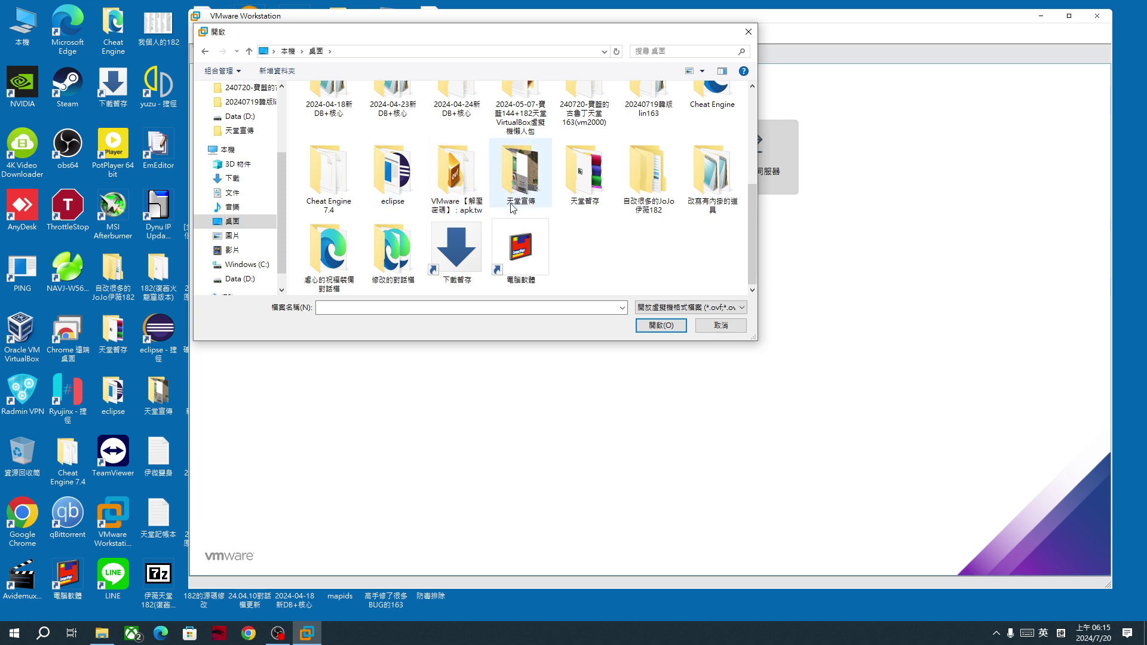
scroll(711, 179, "up", 1)
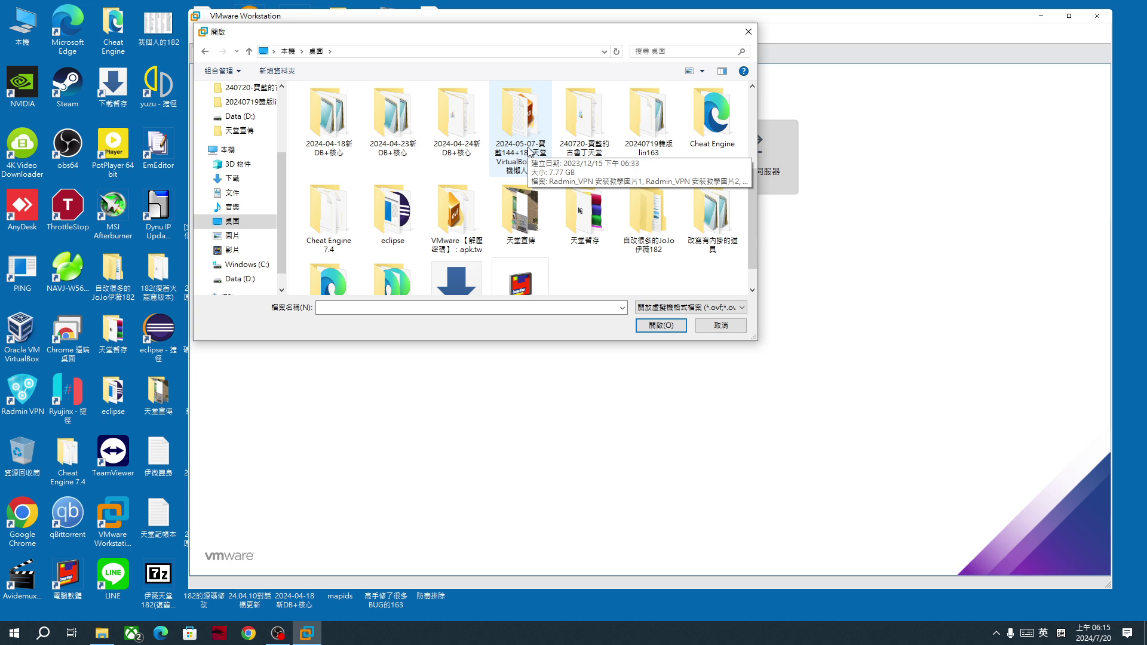
scroll(561, 215, "down", 1)
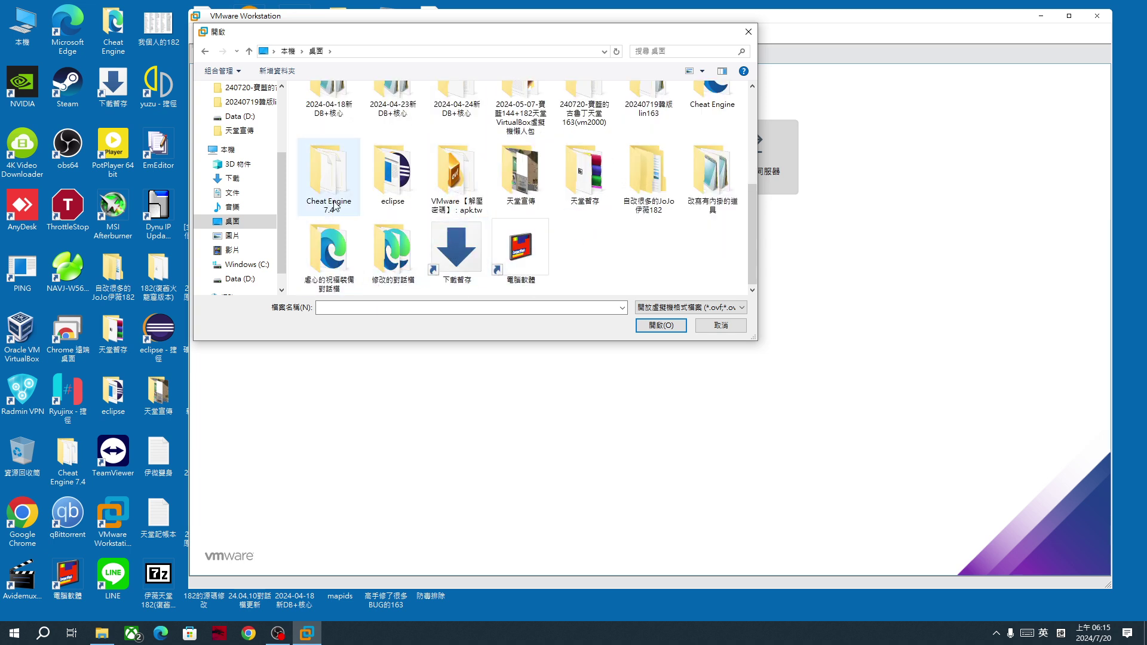
scroll(680, 242, "up", 1)
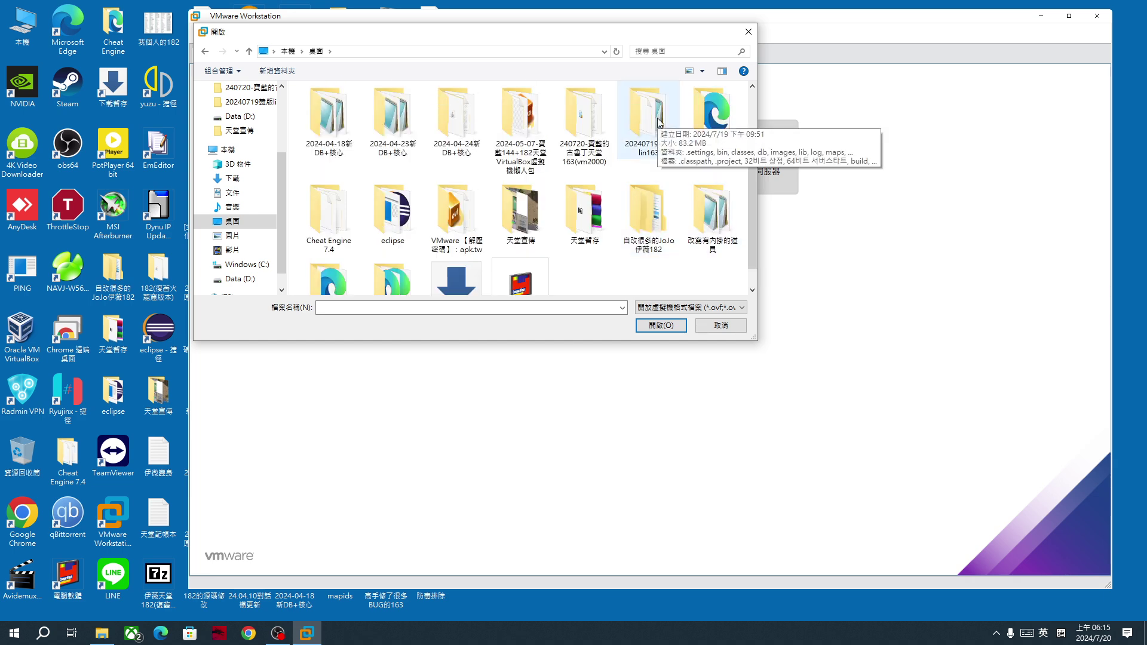
mouse_move(593, 152)
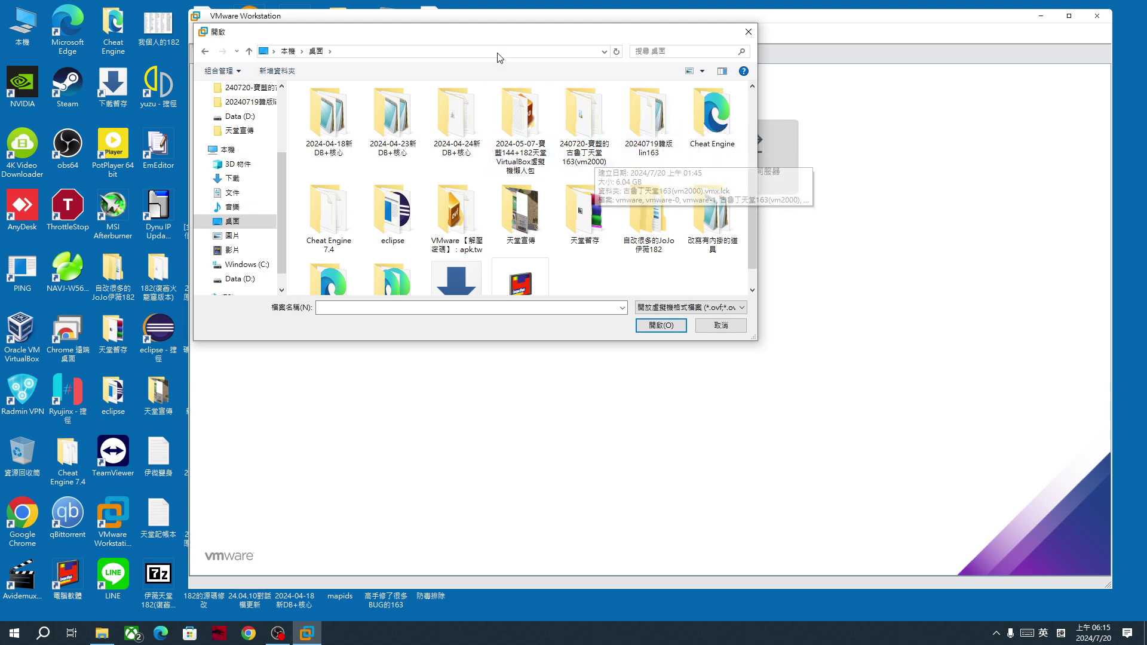
left_click_drag(490, 34, 689, 57)
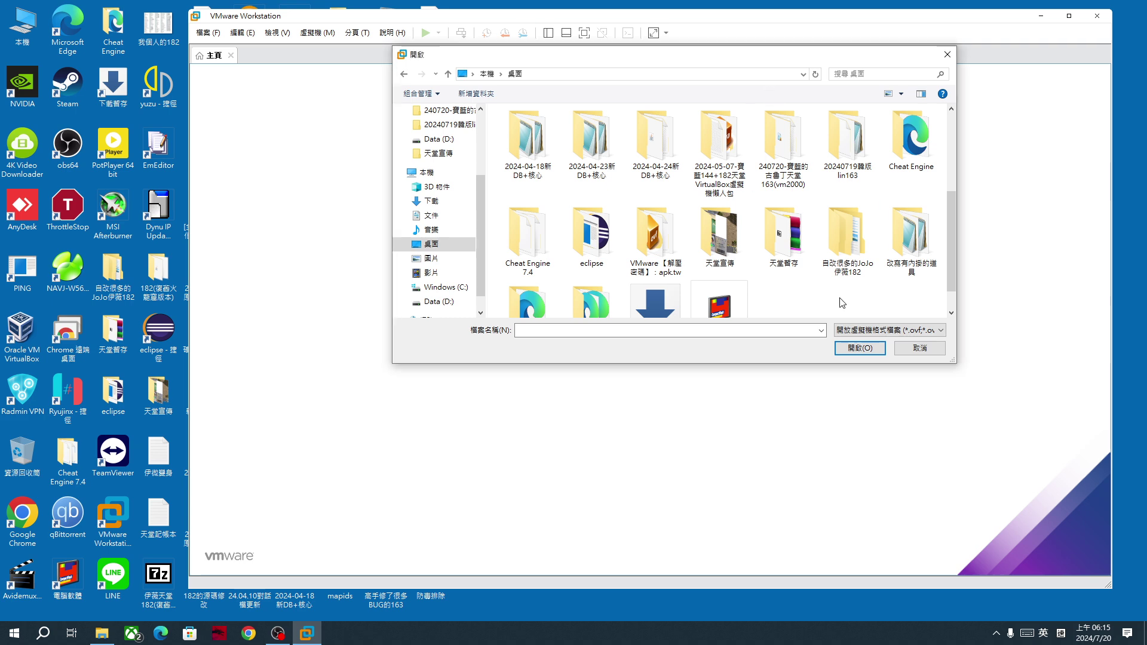
left_click(919, 348)
- Browse to the desktop in the dialog for opening a virtual machine and set the file type filter to 所有檔案
left_click_drag(623, 23, 975, 41)
left_click(476, 332)
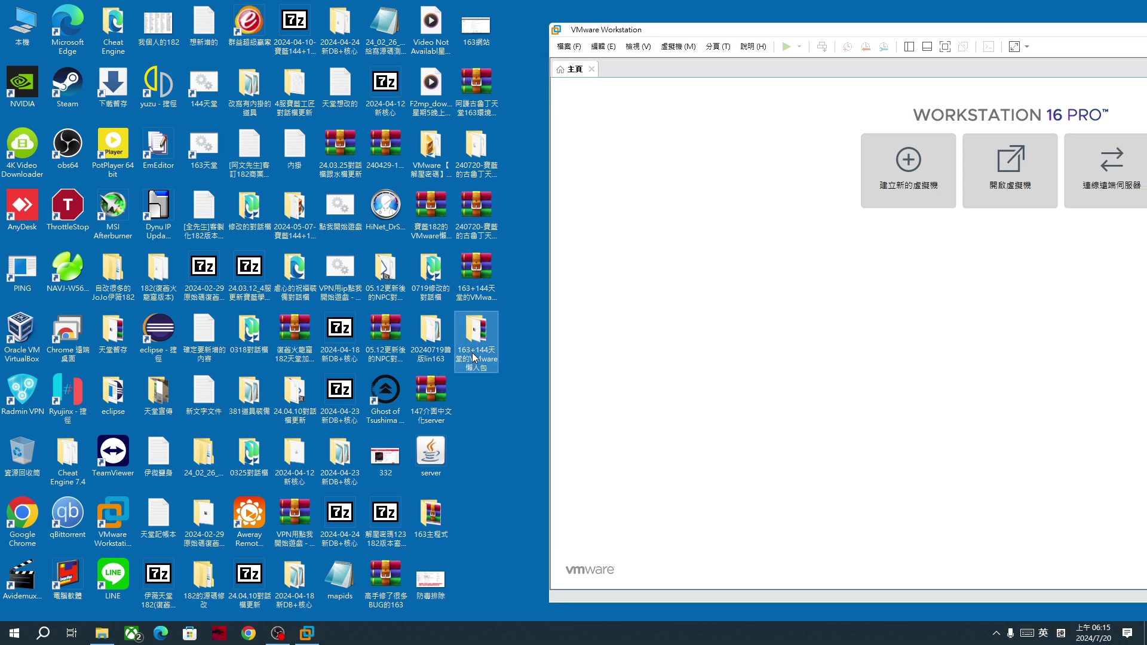
left_click(564, 47)
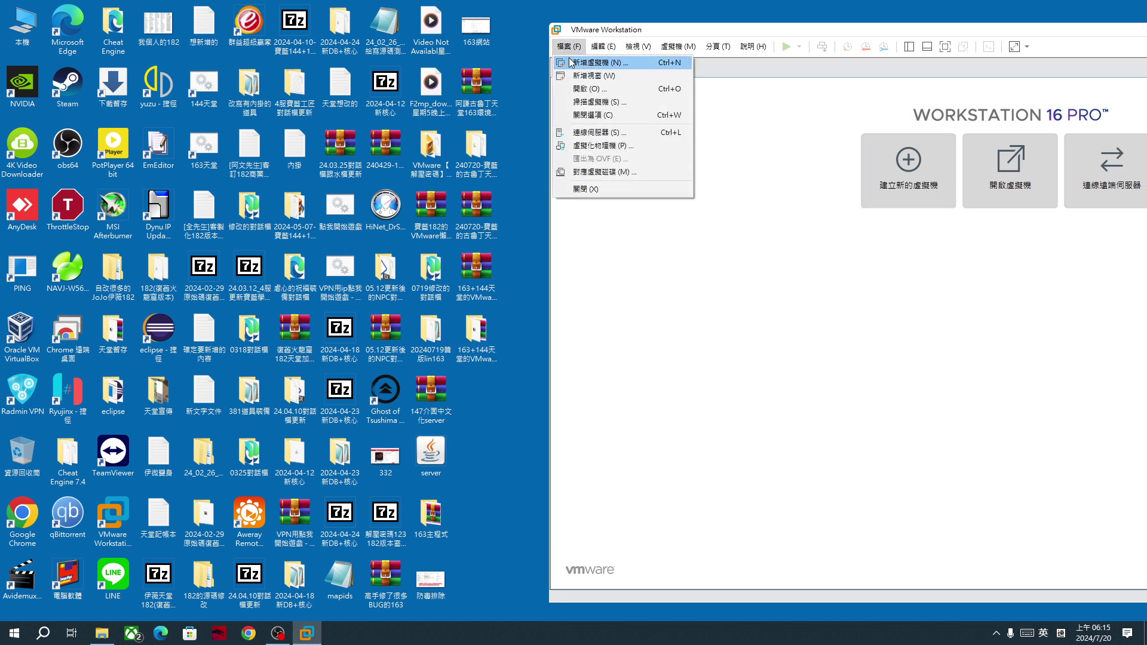
left_click(621, 91)
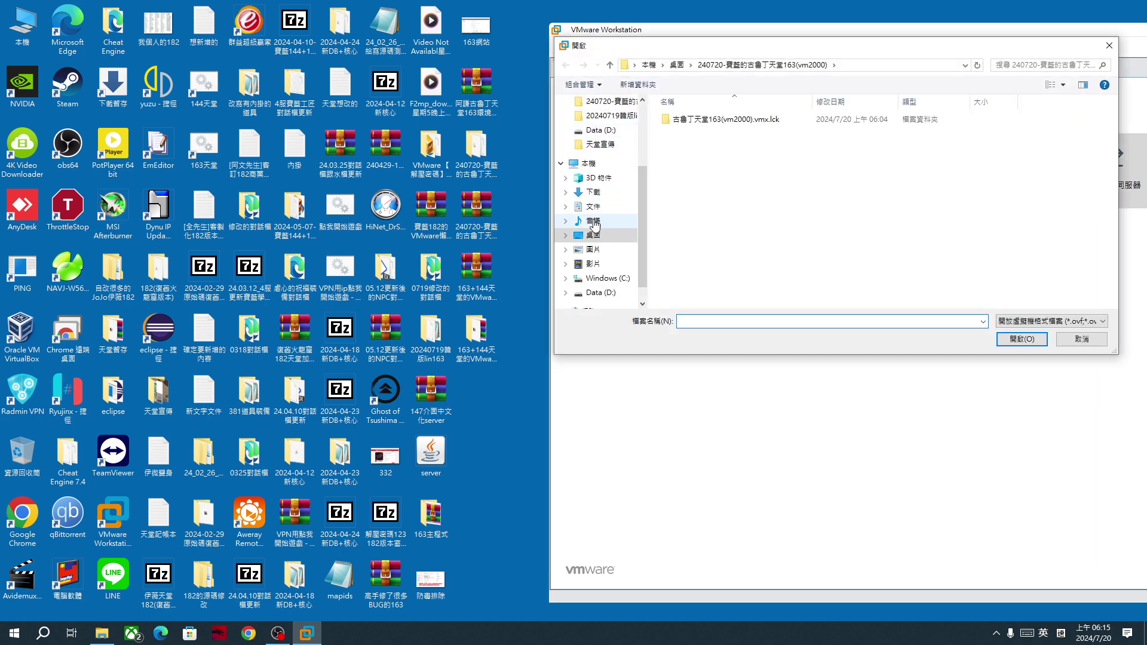
left_click(593, 235)
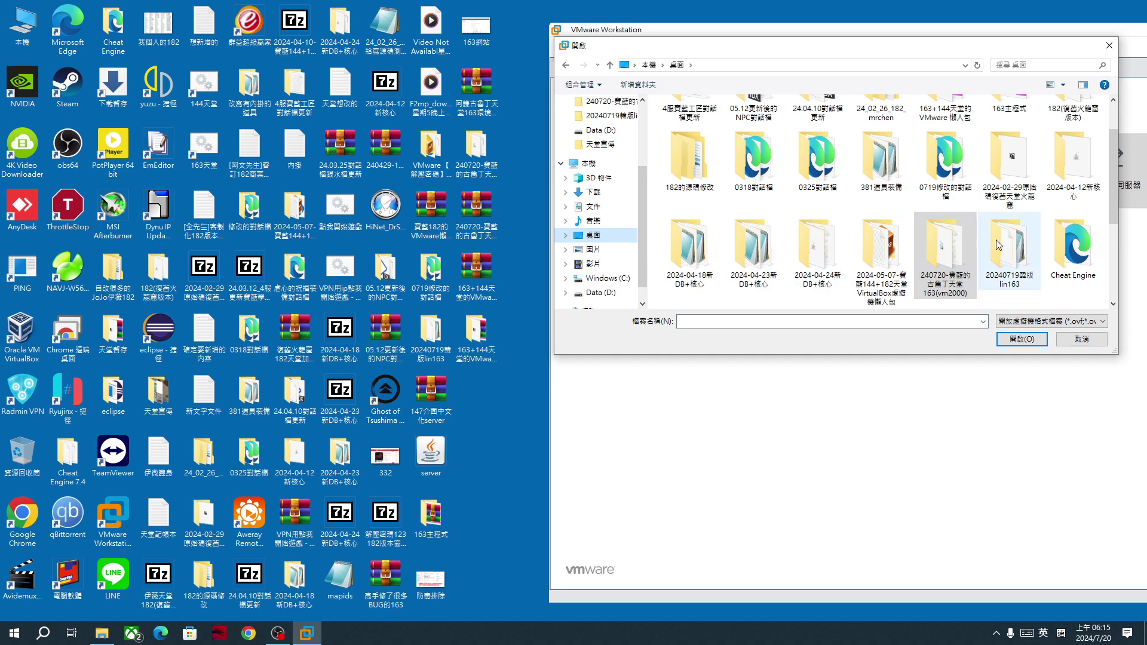
scroll(875, 267, "up", 1)
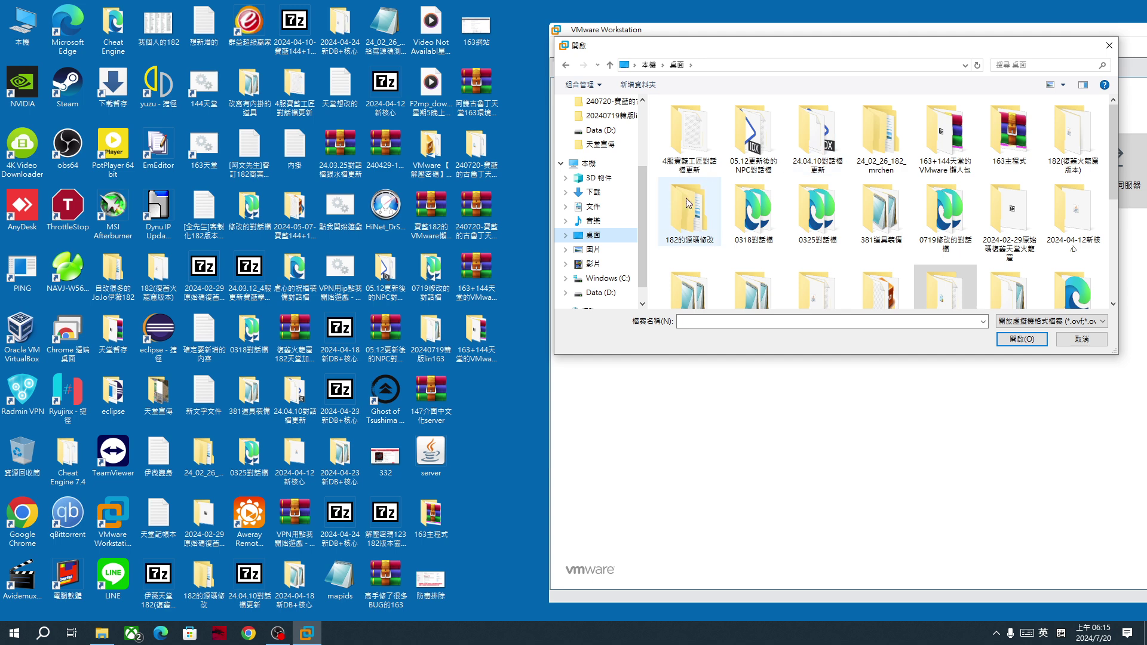
scroll(1058, 225, "down", 1)
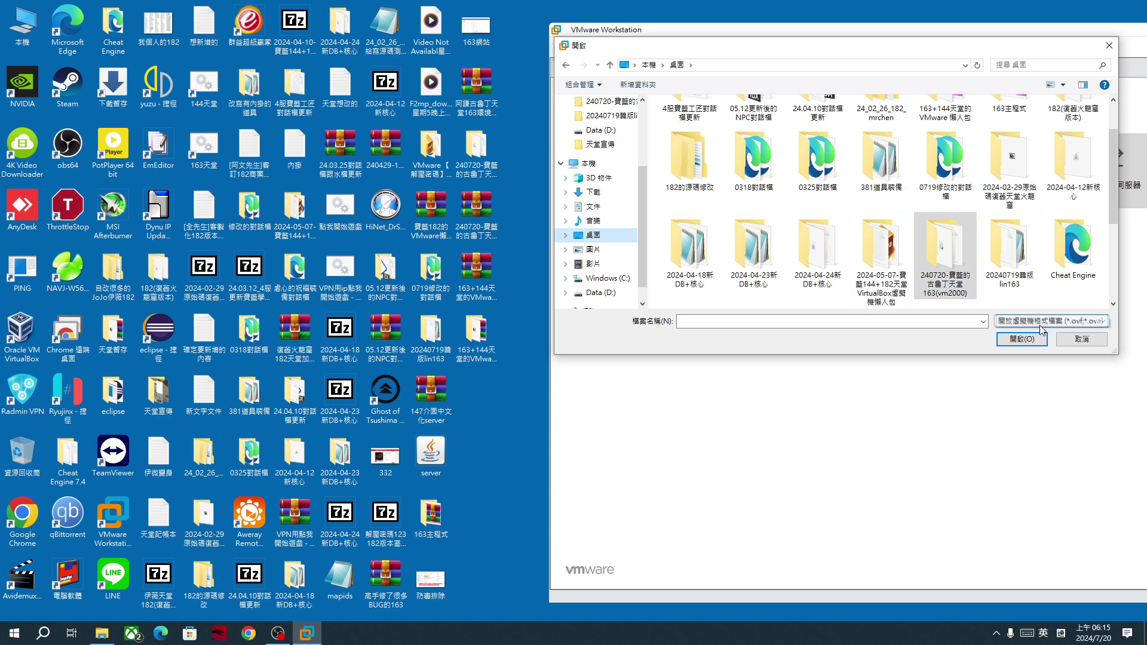
left_click(1046, 323)
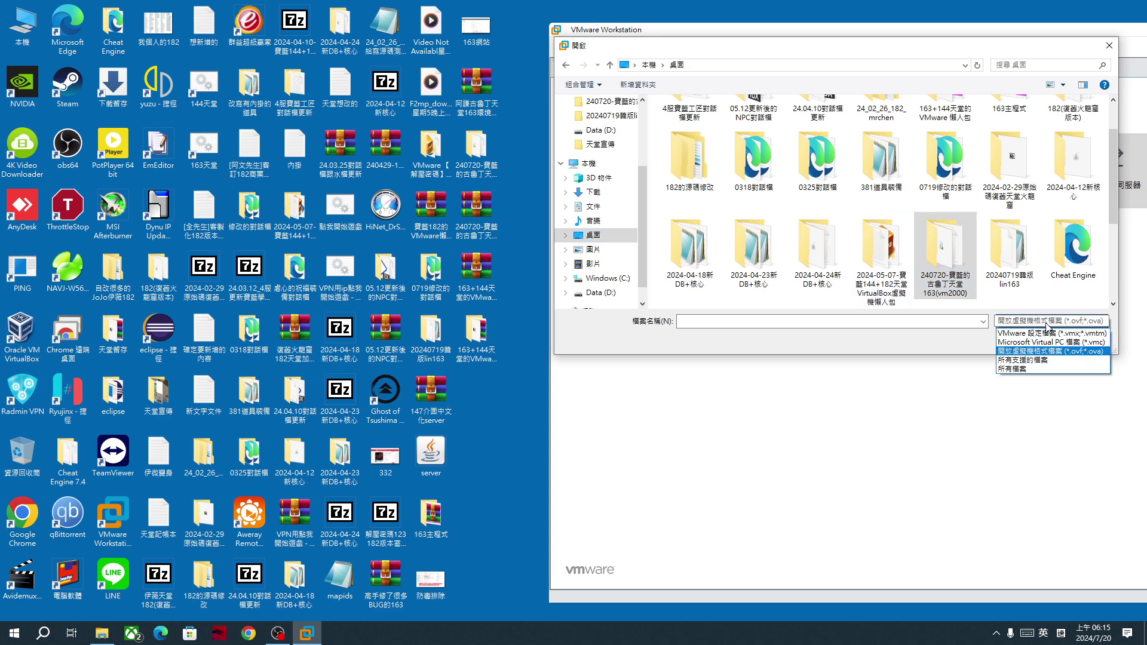
left_click(1017, 369)
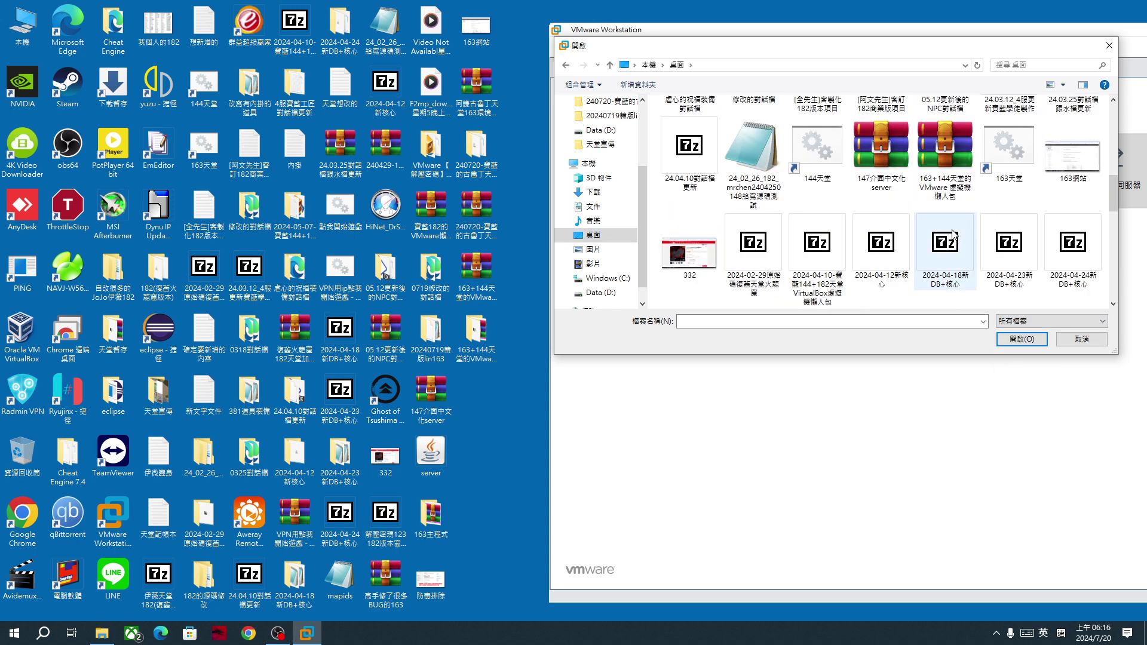
- Open the desktop folder "163+144天堂的VMware 懶人包" and its subfolder "240720-寶藍的古魯丁天堂163(vm2000)"
scroll(952, 235, "down", 10)
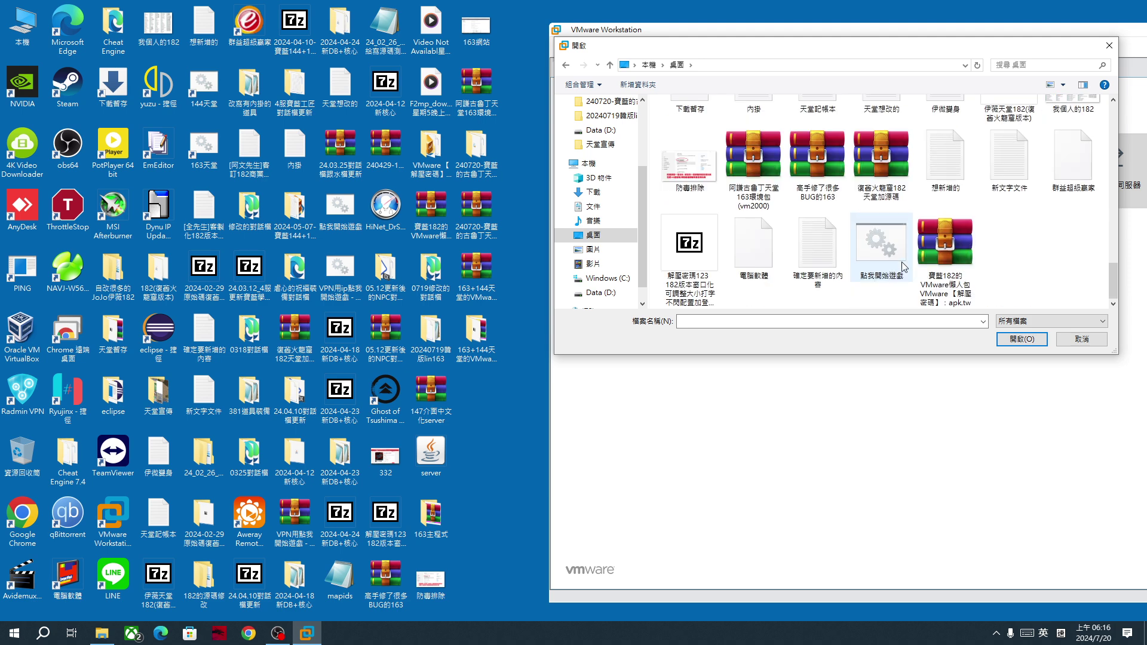
scroll(902, 263, "up", 5)
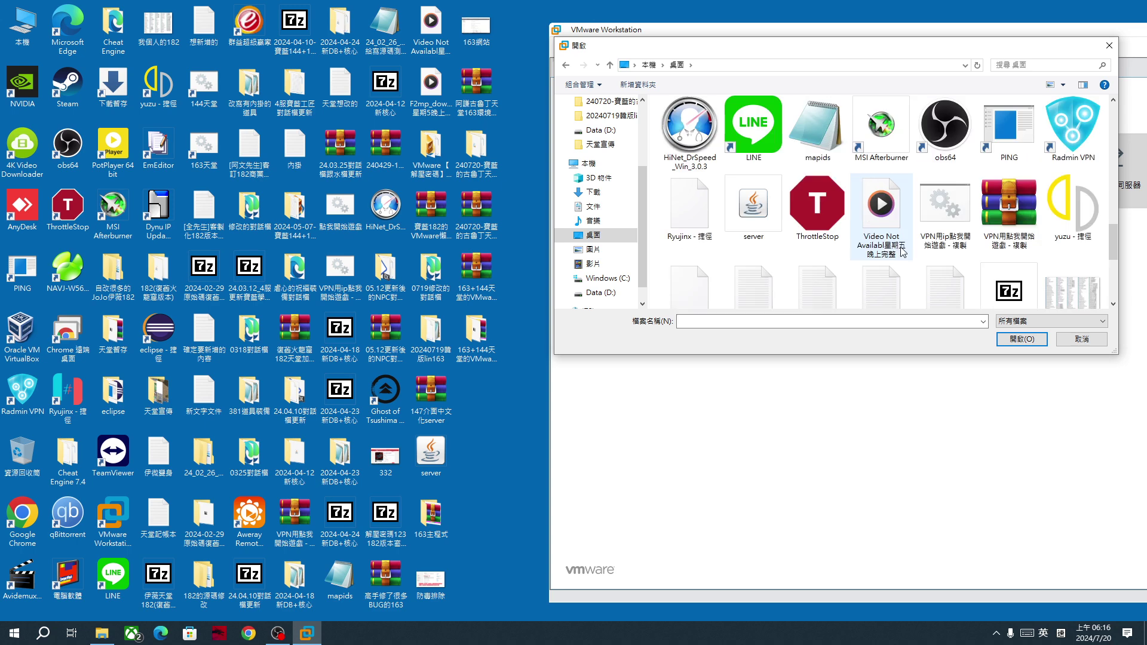
scroll(902, 250, "down", 1)
scroll(902, 251, "up", 5)
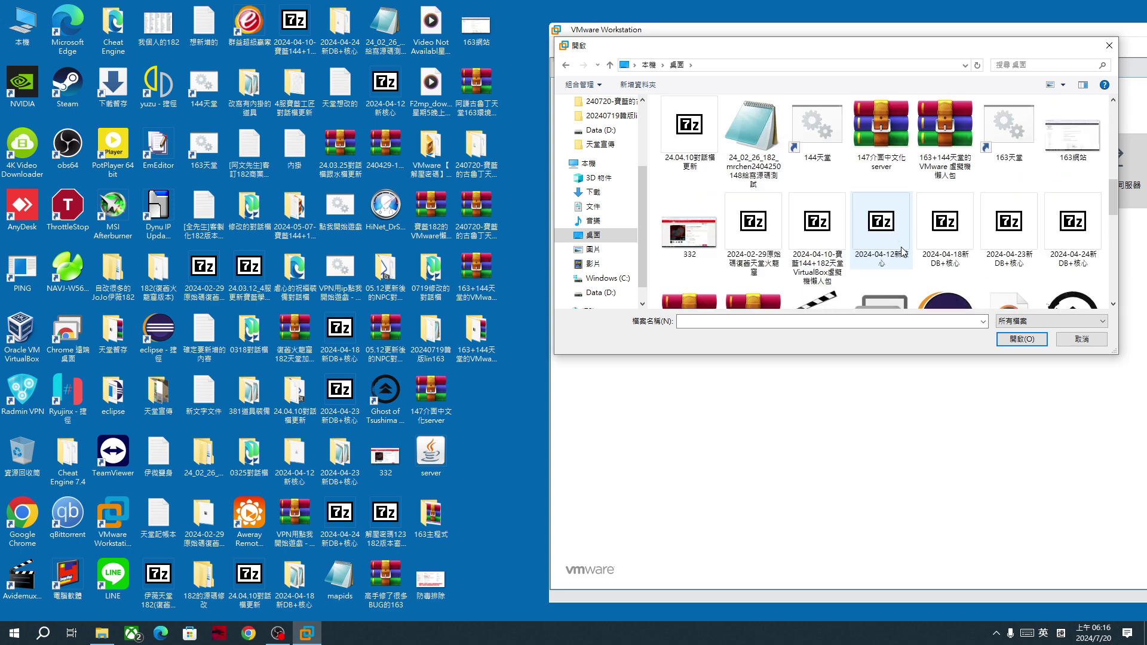
scroll(902, 251, "up", 2)
scroll(871, 209, "up", 1)
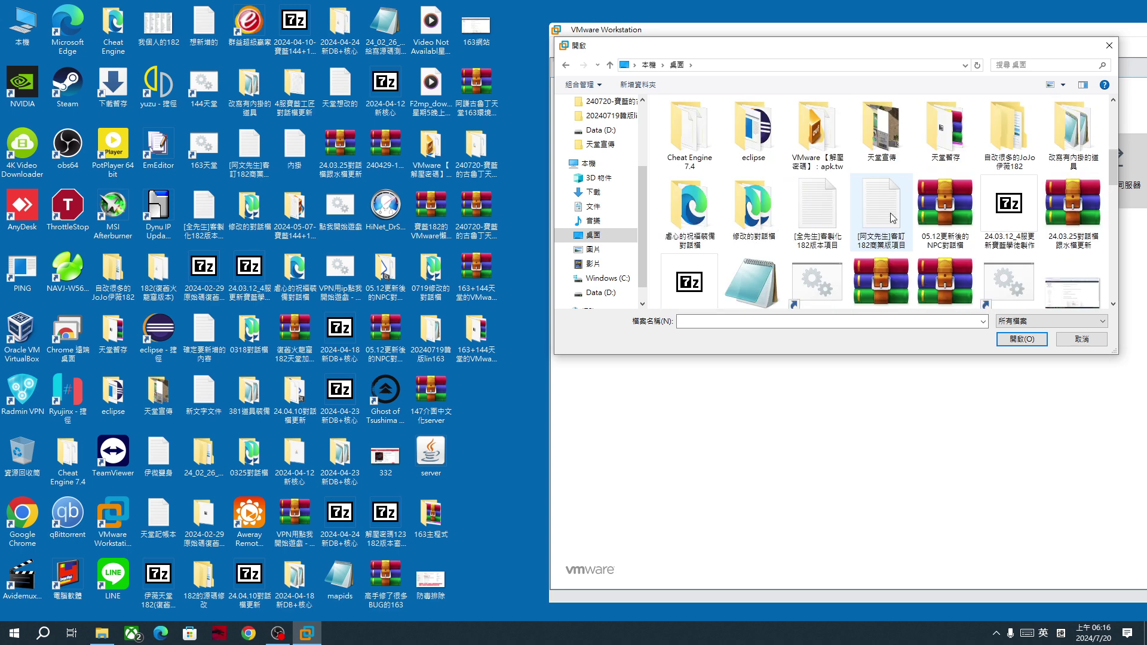
scroll(892, 218, "up", 2)
scroll(956, 226, "up", 1)
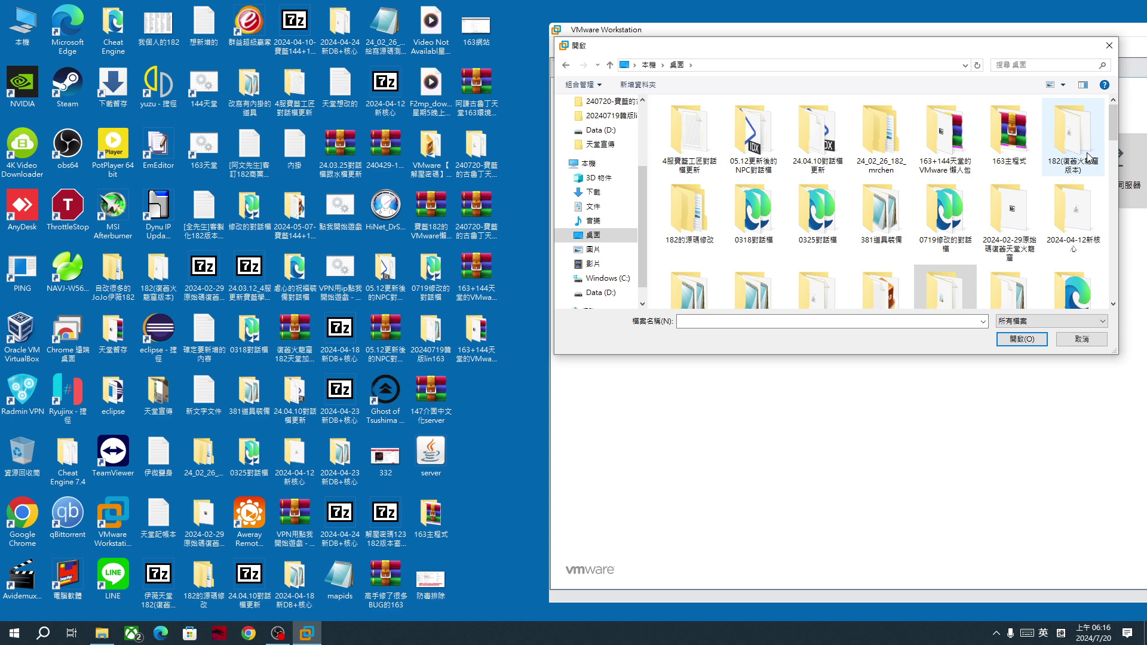
left_click(956, 173)
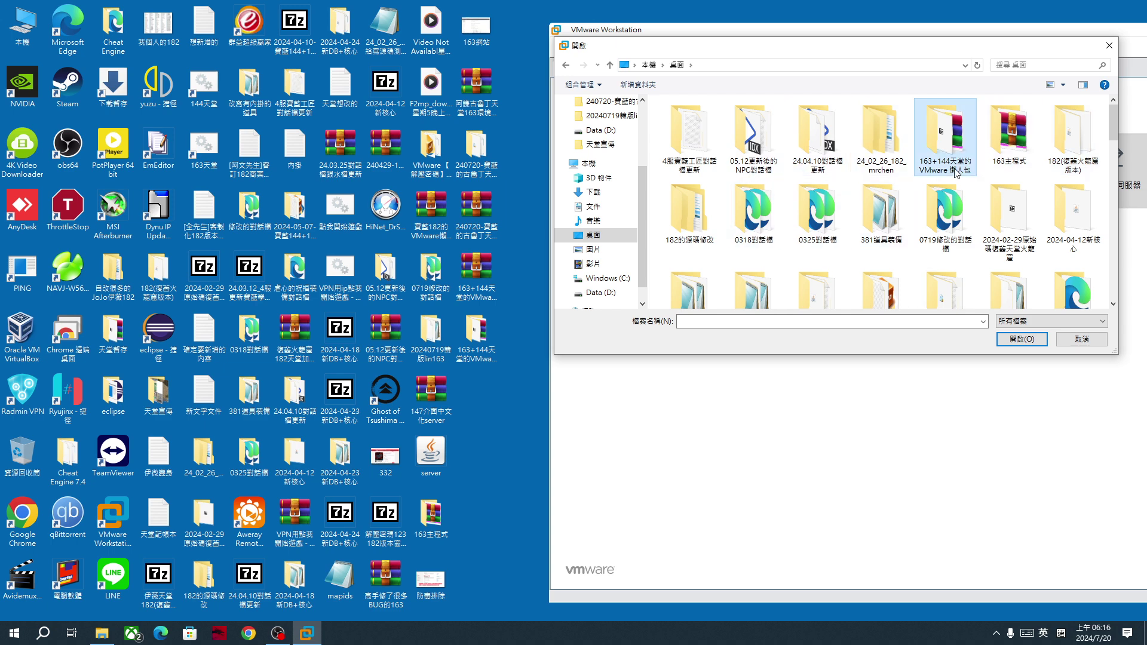
double_click(955, 157)
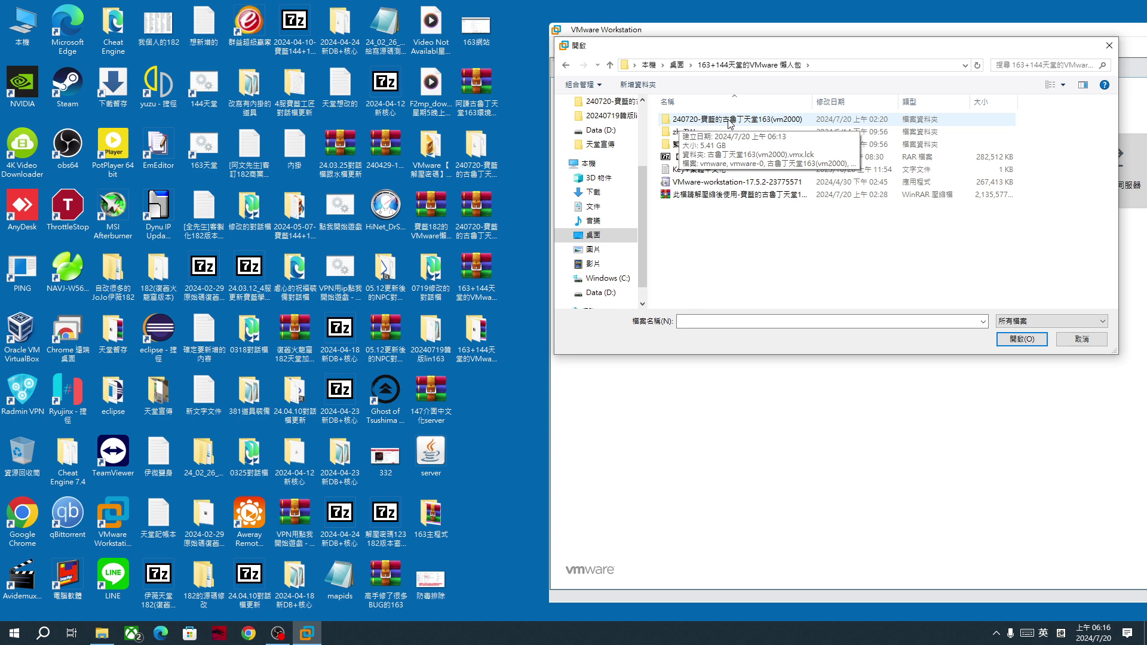
double_click(793, 122)
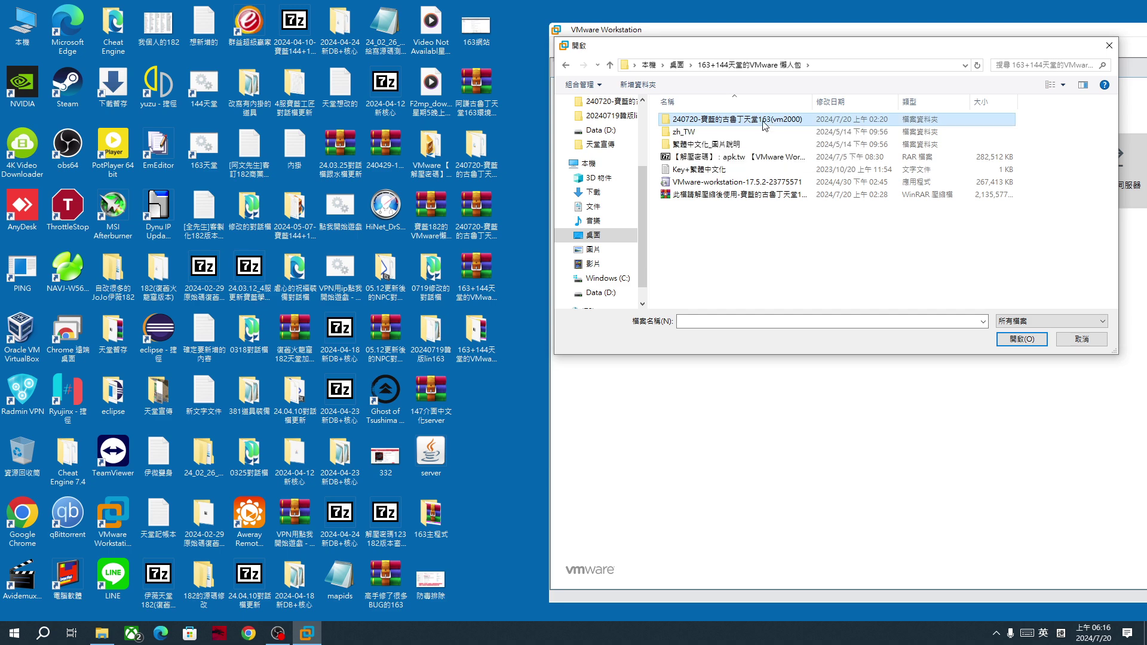
- Filter the files to 所有支援的檔案 and open the virtual machine configuration "古魯丁天堂163(vm2000)"
left_click(1037, 326)
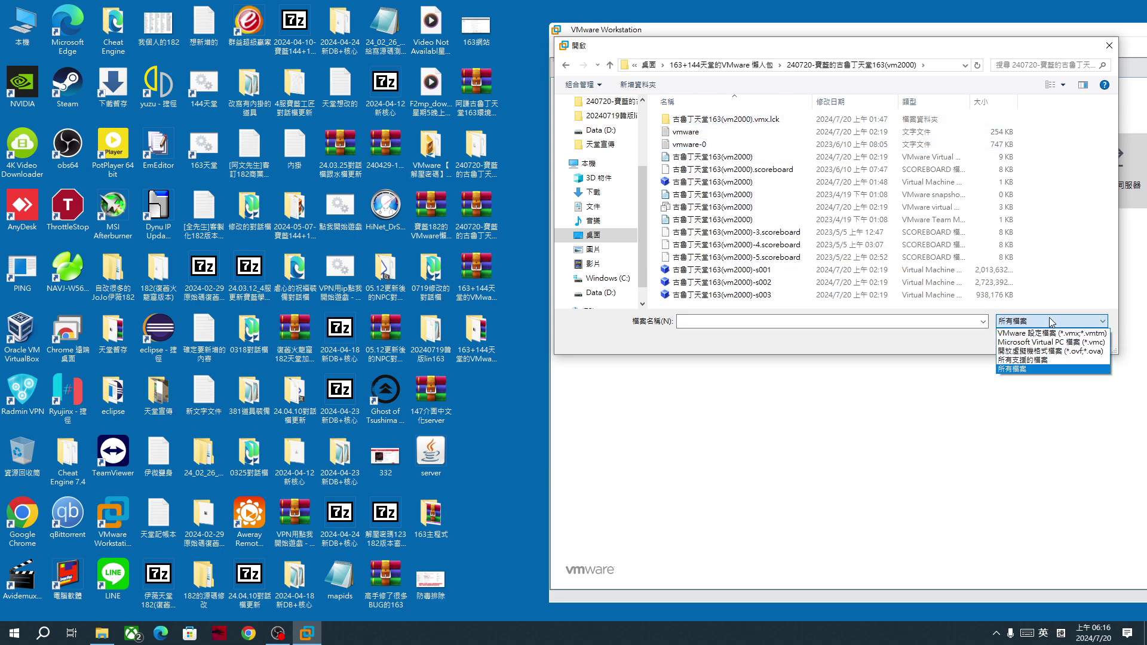
left_click(1042, 360)
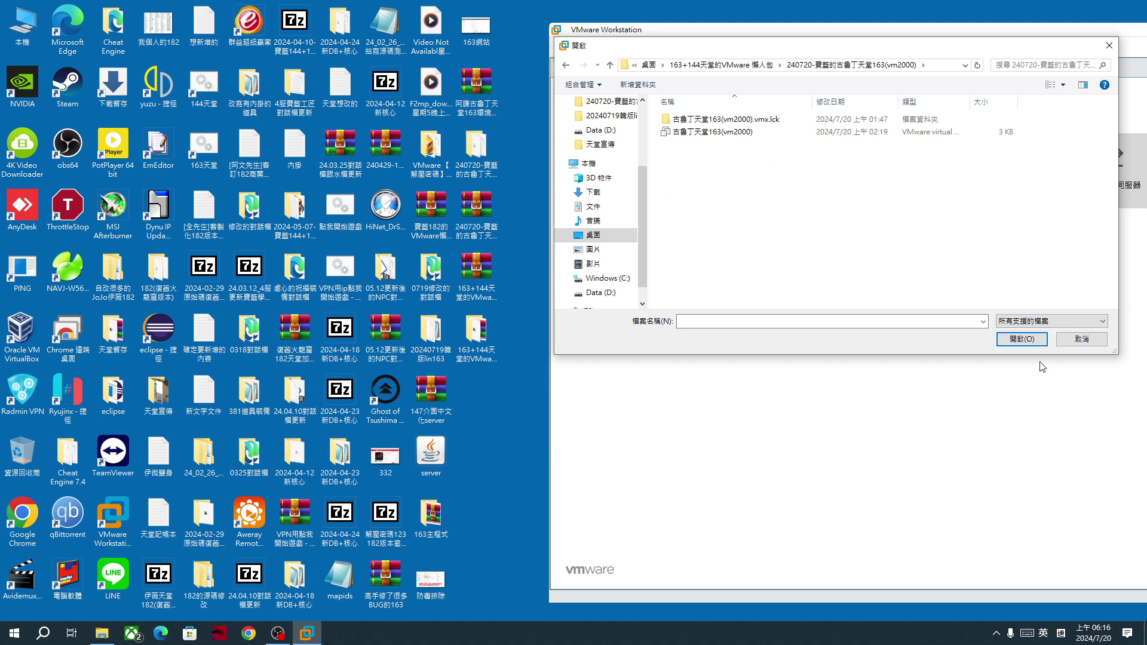
left_click(700, 133)
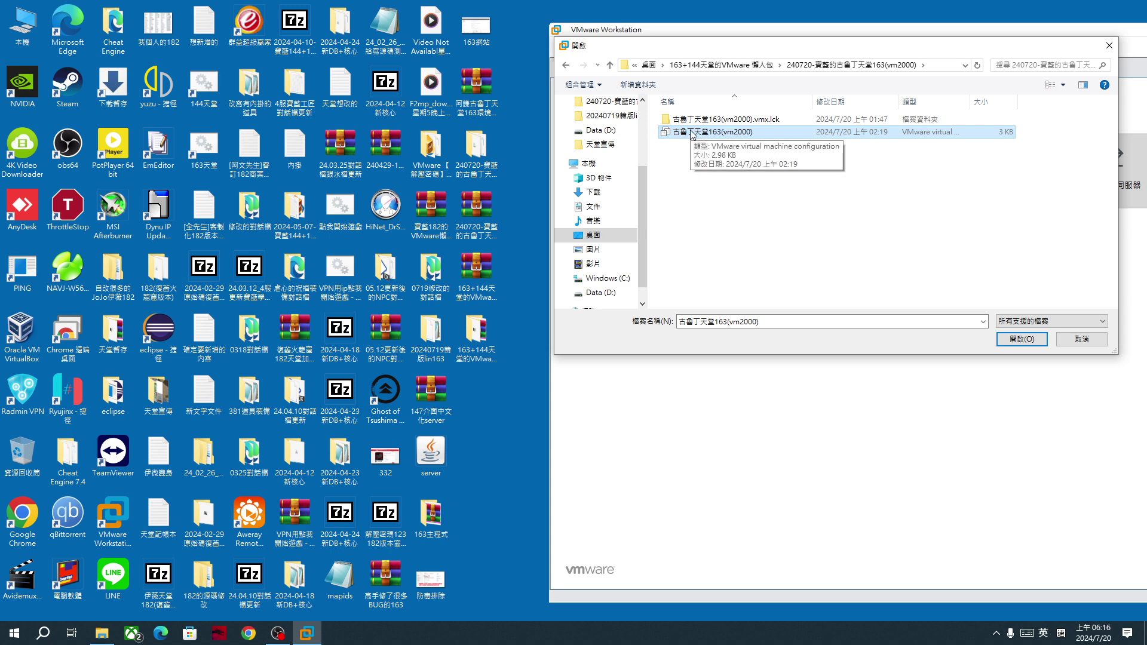
left_click(1021, 339)
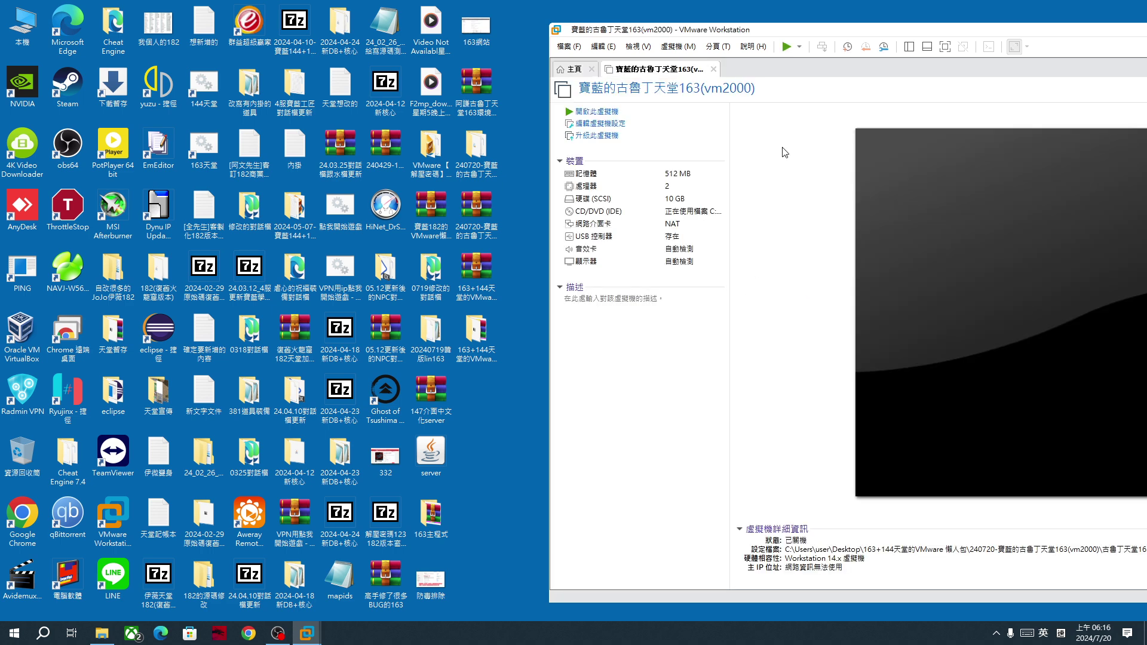
- Power on the opened virtual machine and declare that it was copied (我已複製該虛擬機)
left_click_drag(869, 36, 415, 31)
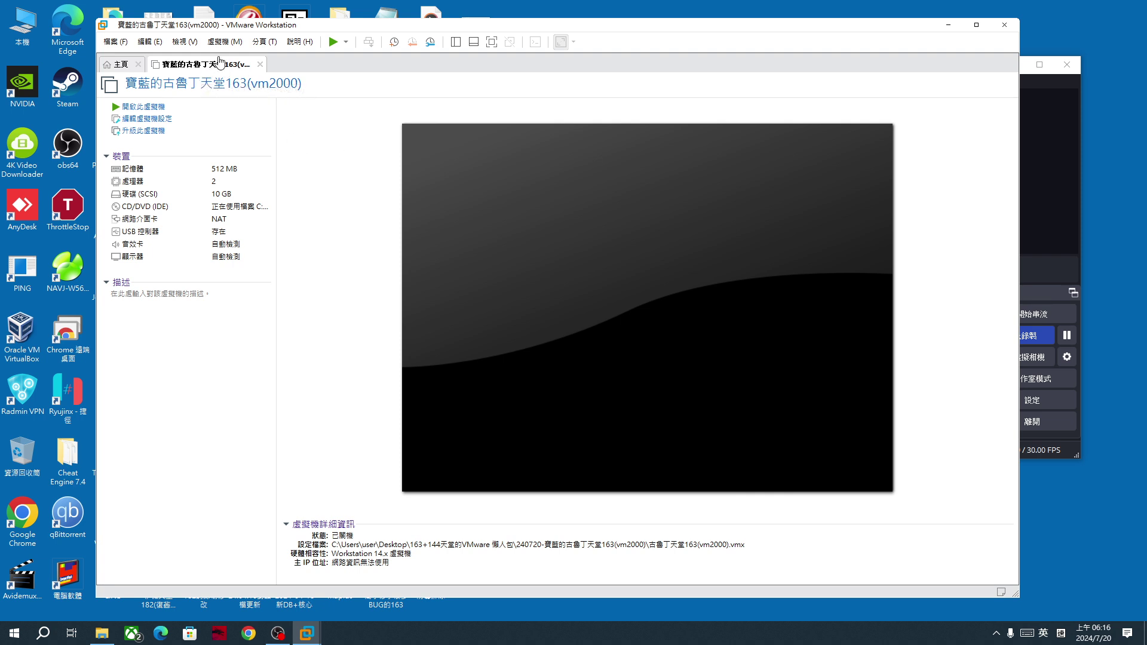
left_click(333, 42)
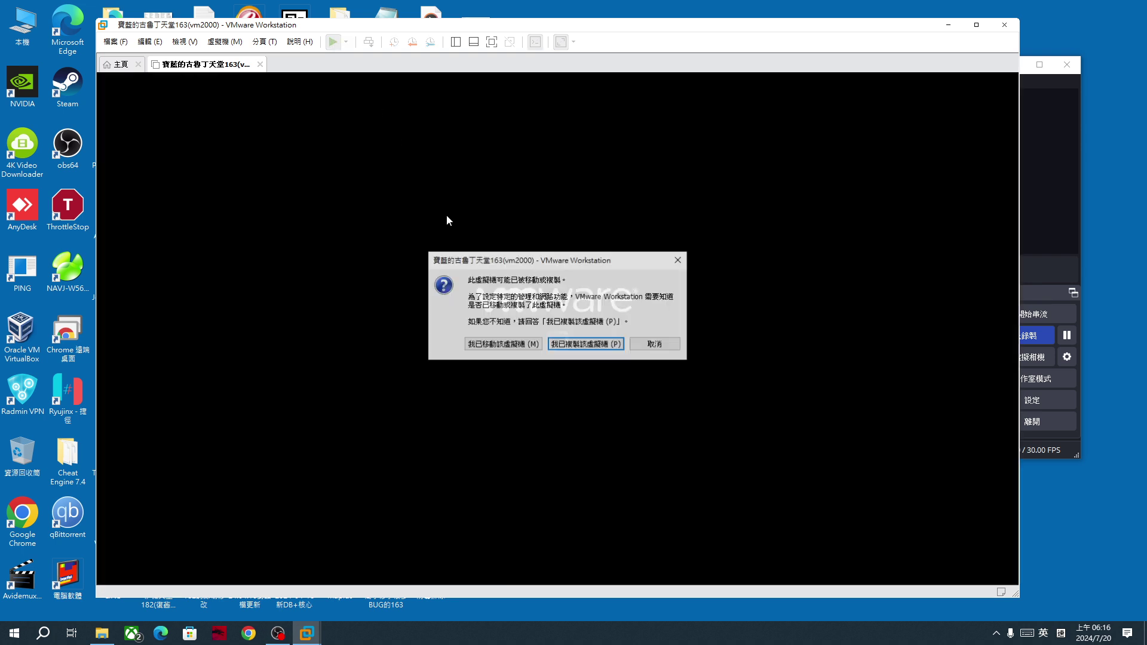
left_click(585, 345)
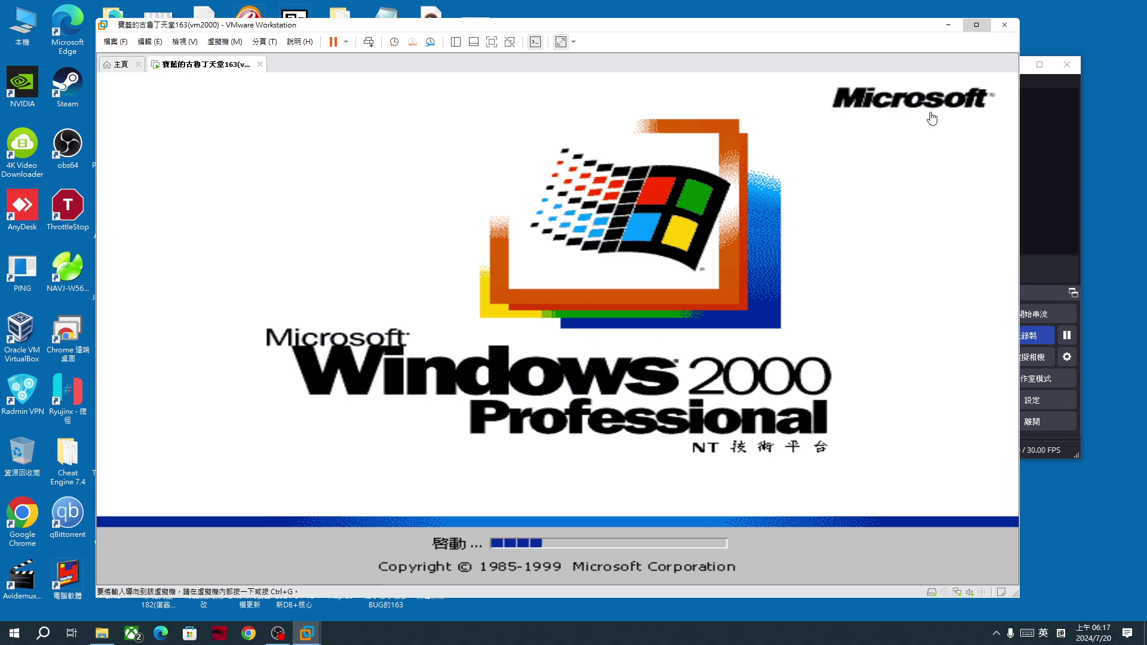
- Maximize the virtual machine window, enter the guest desktop and select its Lineage 1.63 folder, followed by its Lineage 1.44 folder
left_click(975, 25)
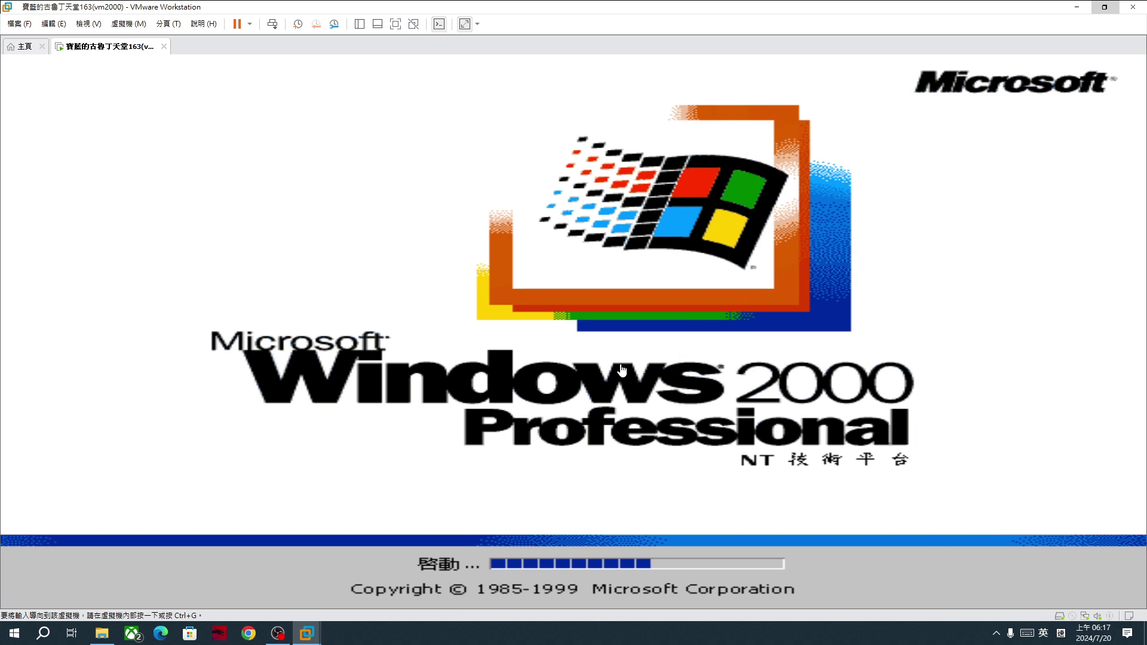
left_click(673, 357)
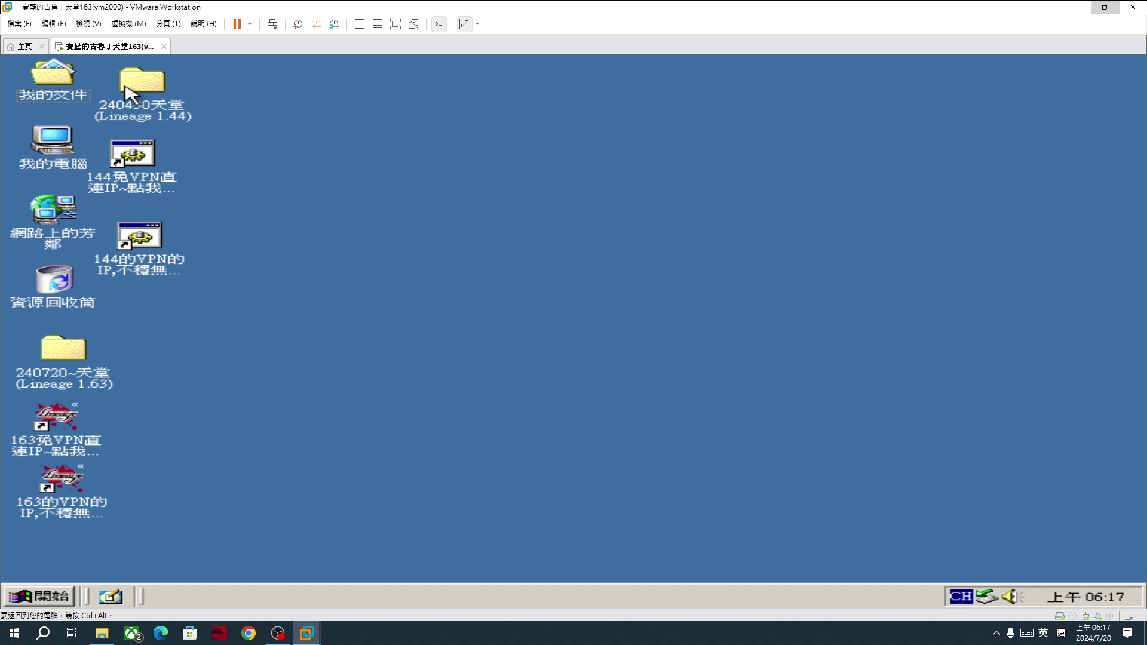
left_click_drag(97, 360, 84, 385)
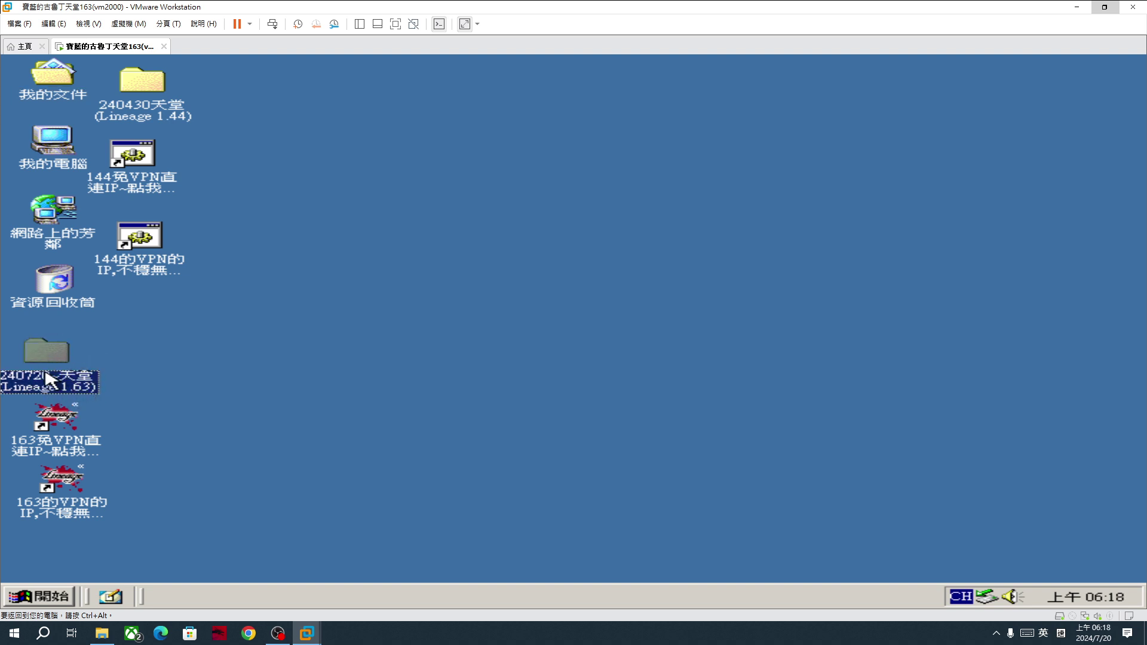
left_click(149, 102)
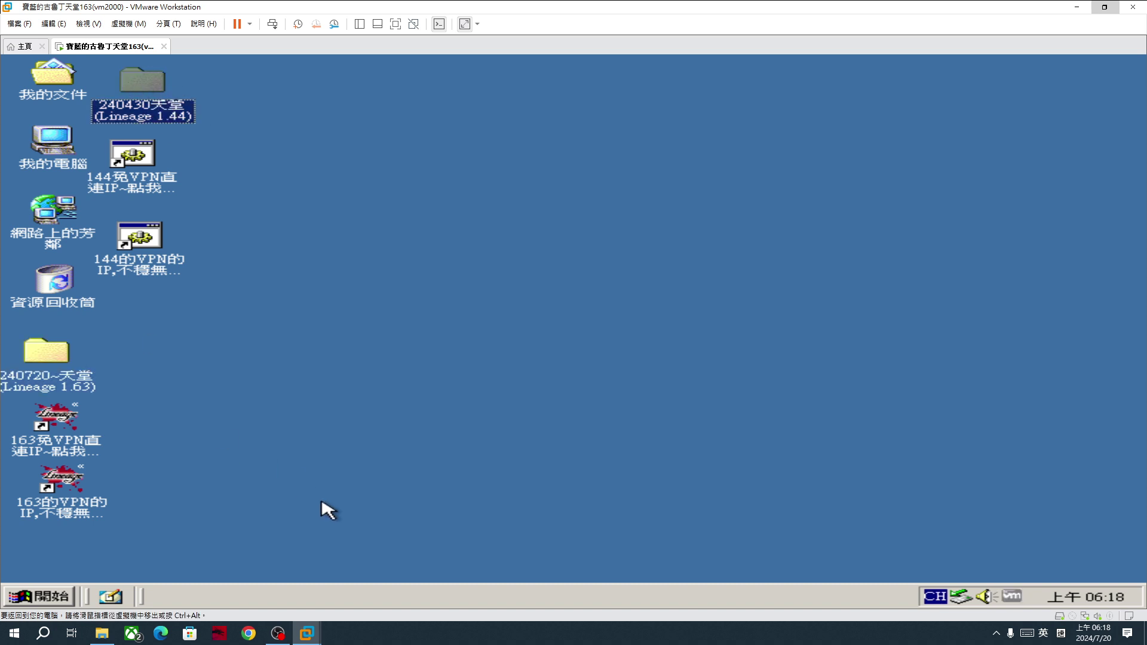
- Examine the full names of the two 163 game shortcuts on the guest desktop, the direct-IP one and the VPN one
left_click(36, 449)
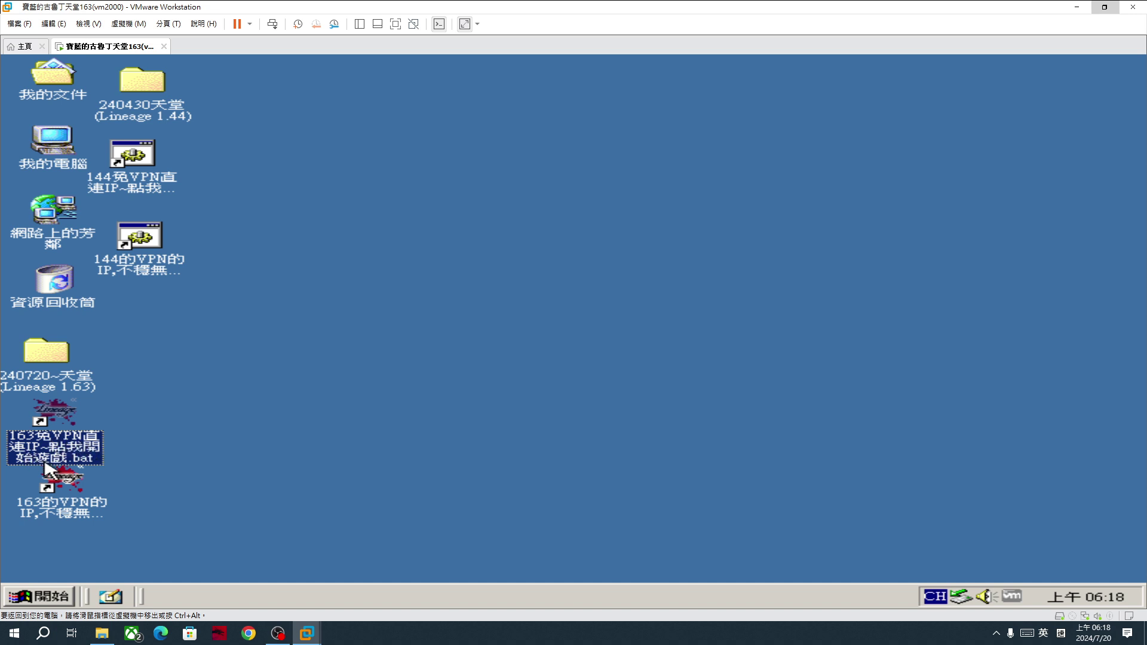
left_click(226, 456)
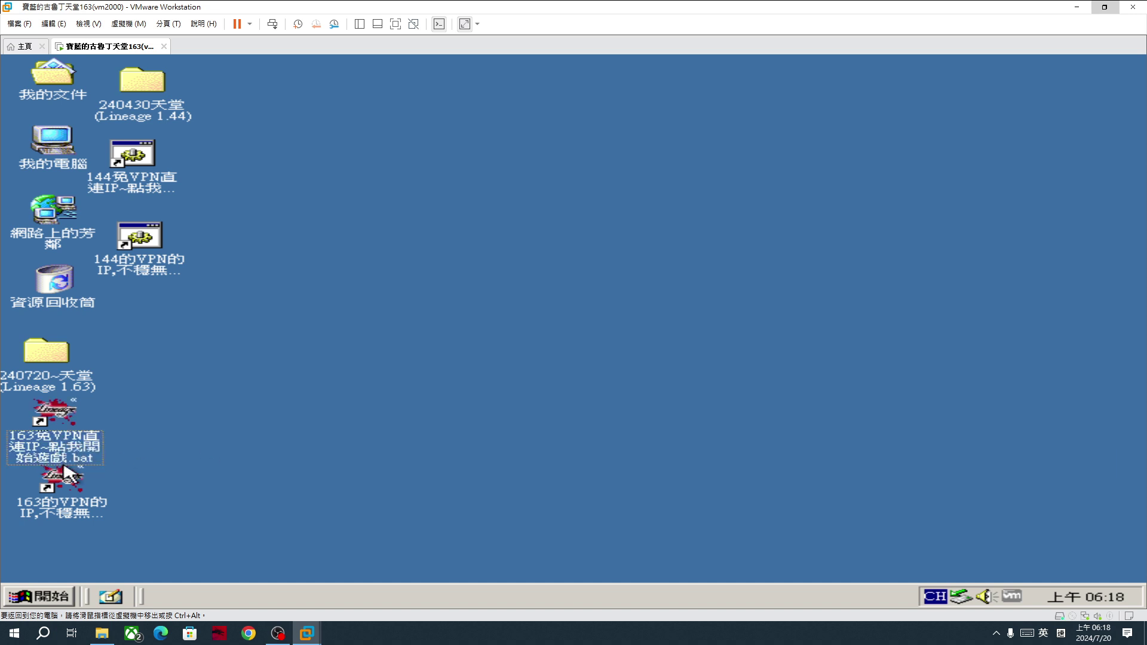
left_click(68, 497)
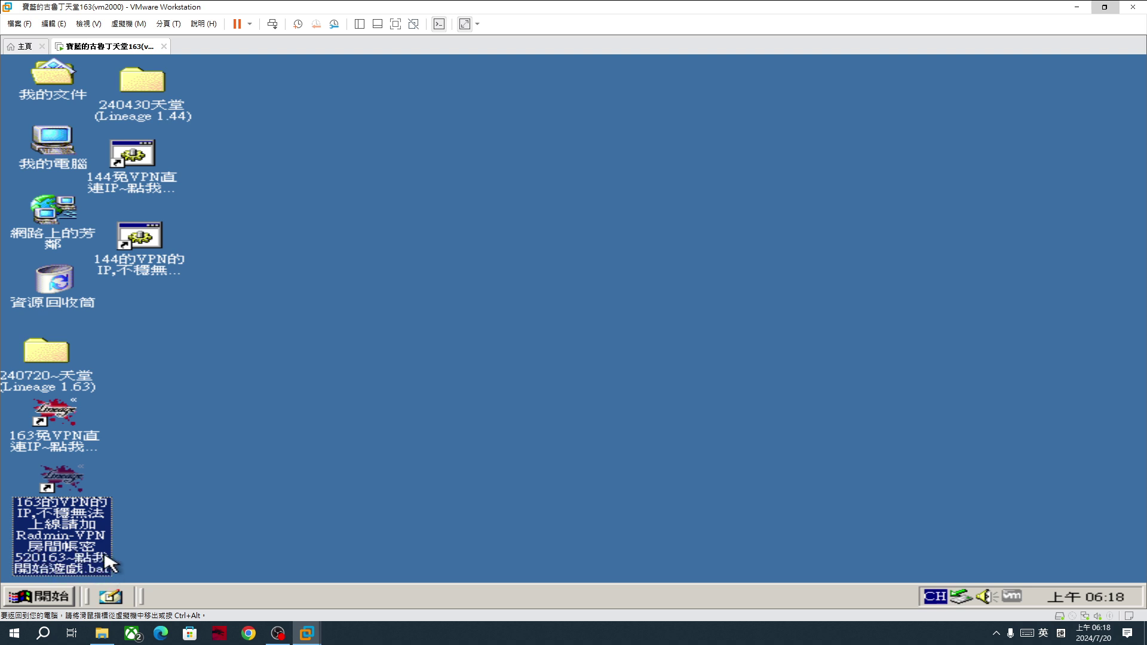
left_click(207, 545)
left_click(70, 527)
left_click(203, 495)
left_click(72, 434)
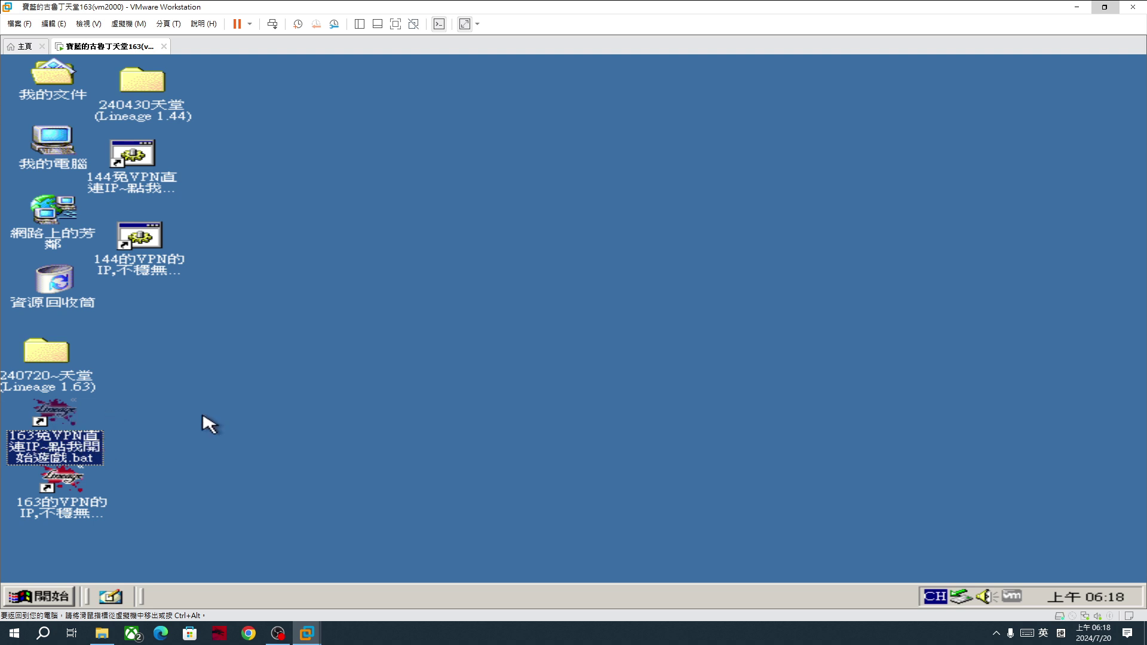
left_click(205, 423)
left_click(67, 445)
left_click(86, 512)
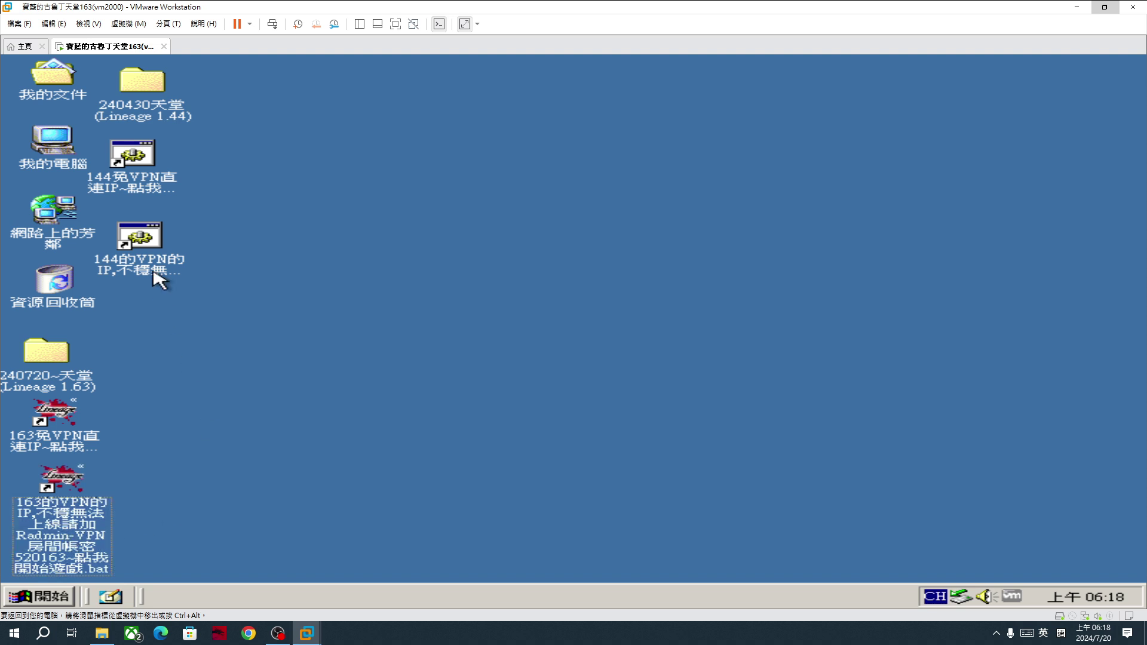
- Examine the full names of the two 144 game shortcuts, the direct-IP one and the VPN one
left_click(154, 172)
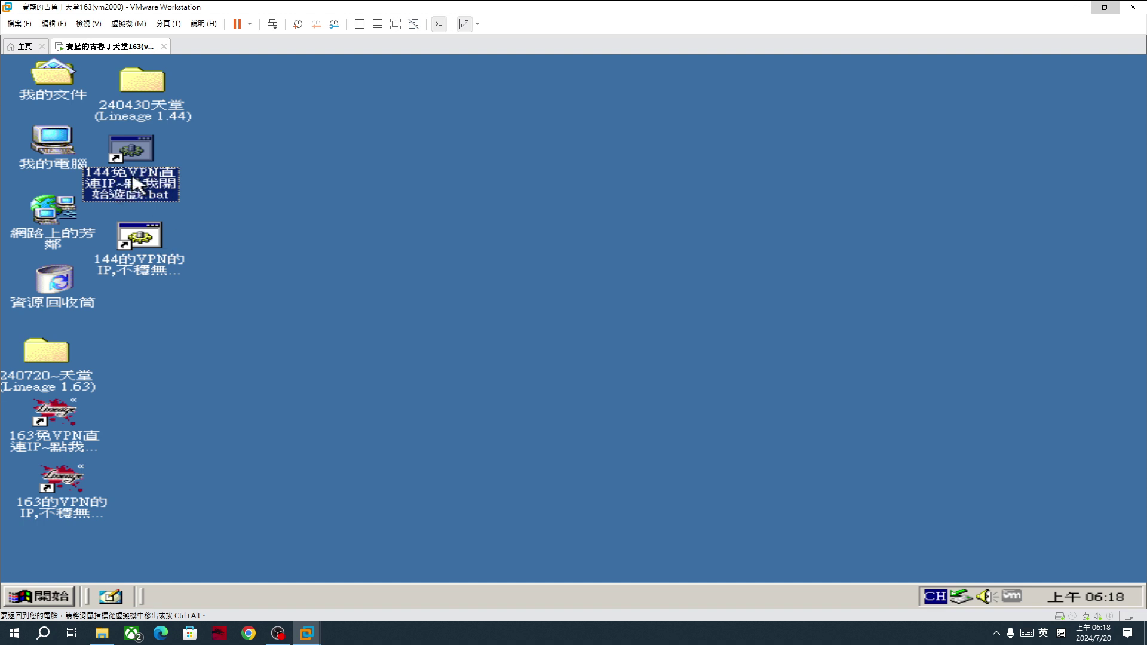
left_click(143, 269)
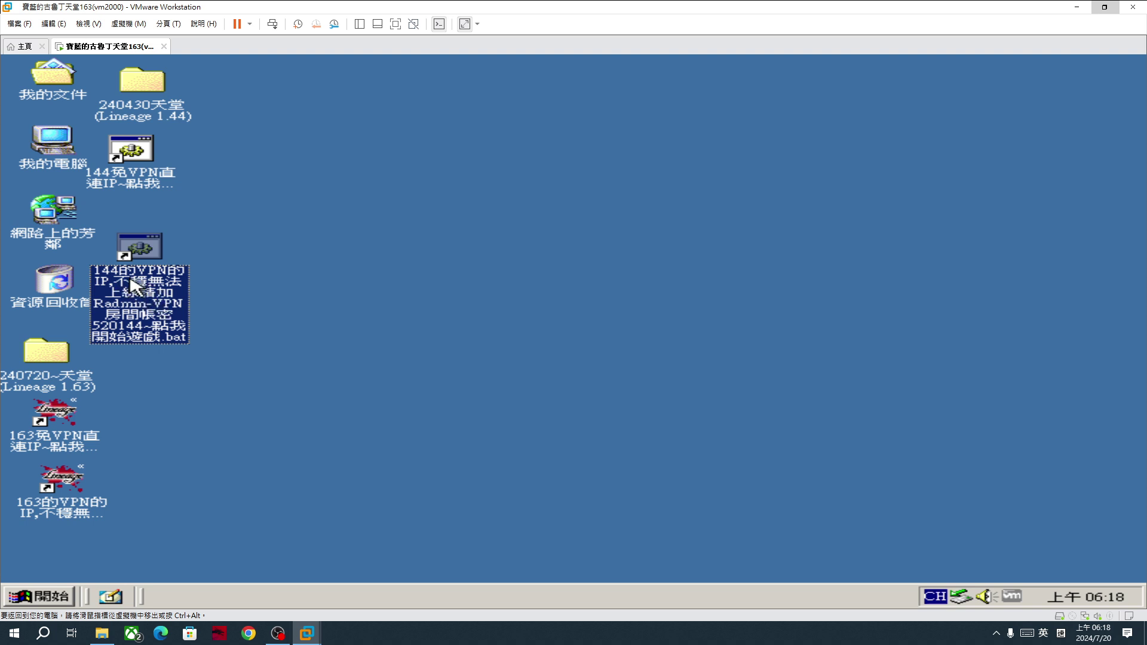
left_click(143, 176)
left_click(156, 391)
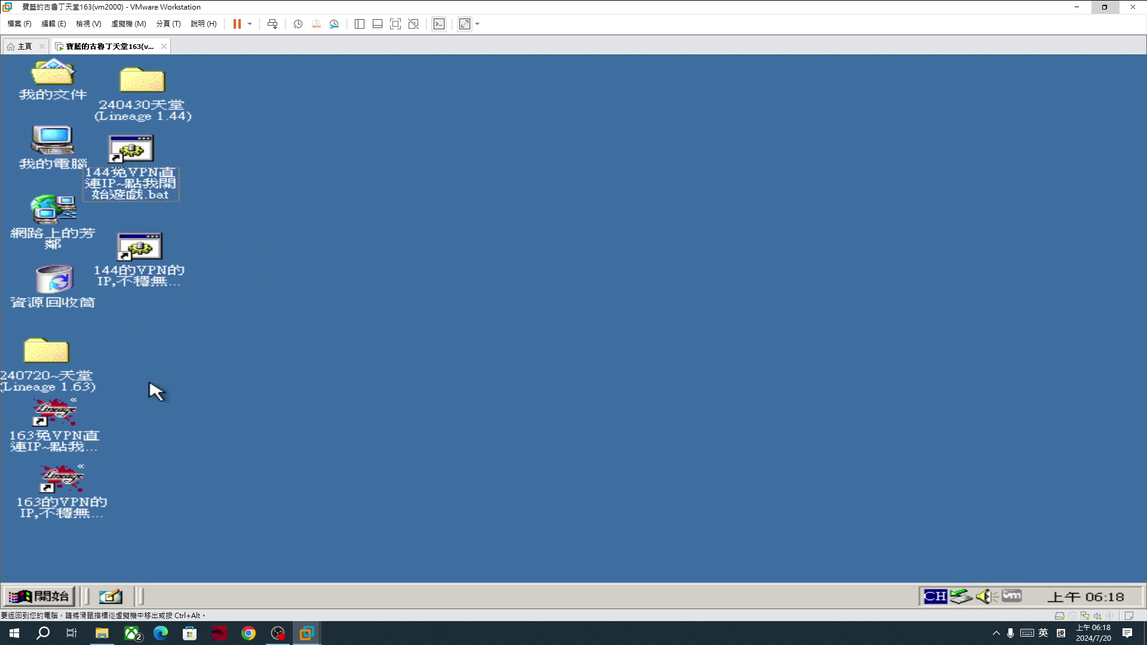
- Try to launch the 1.63 game with the shortcut 163免VPN直連IP~點我開始遊戲.bat and dismiss the resulting dialog
left_click(84, 440)
left_click(225, 442)
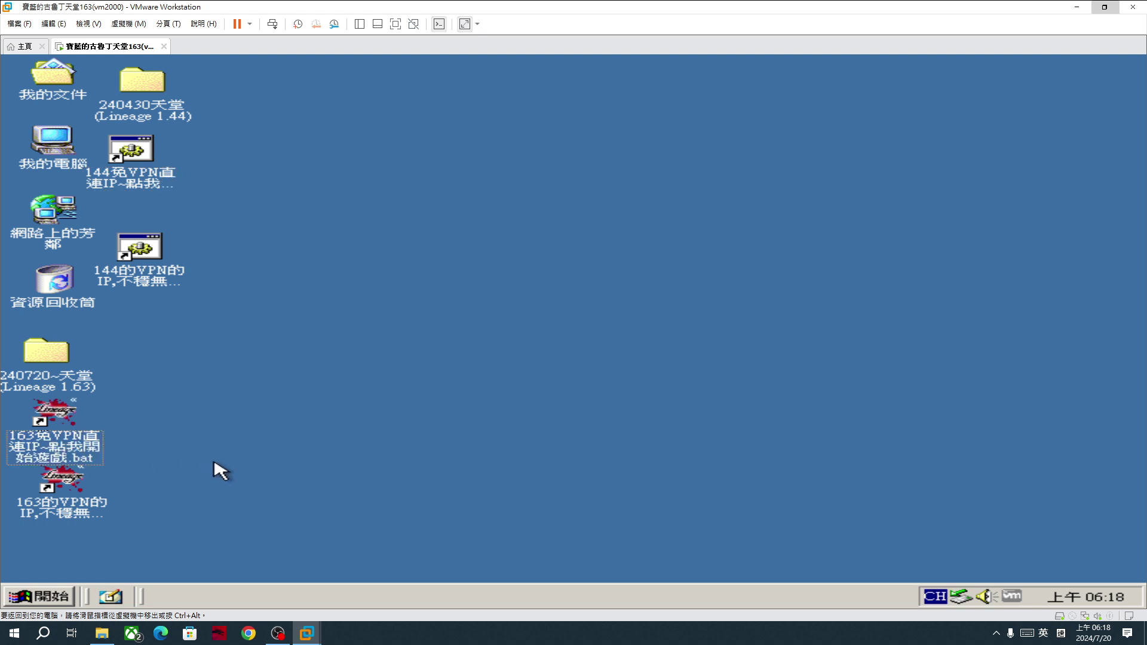
left_click(87, 449)
left_click(335, 452)
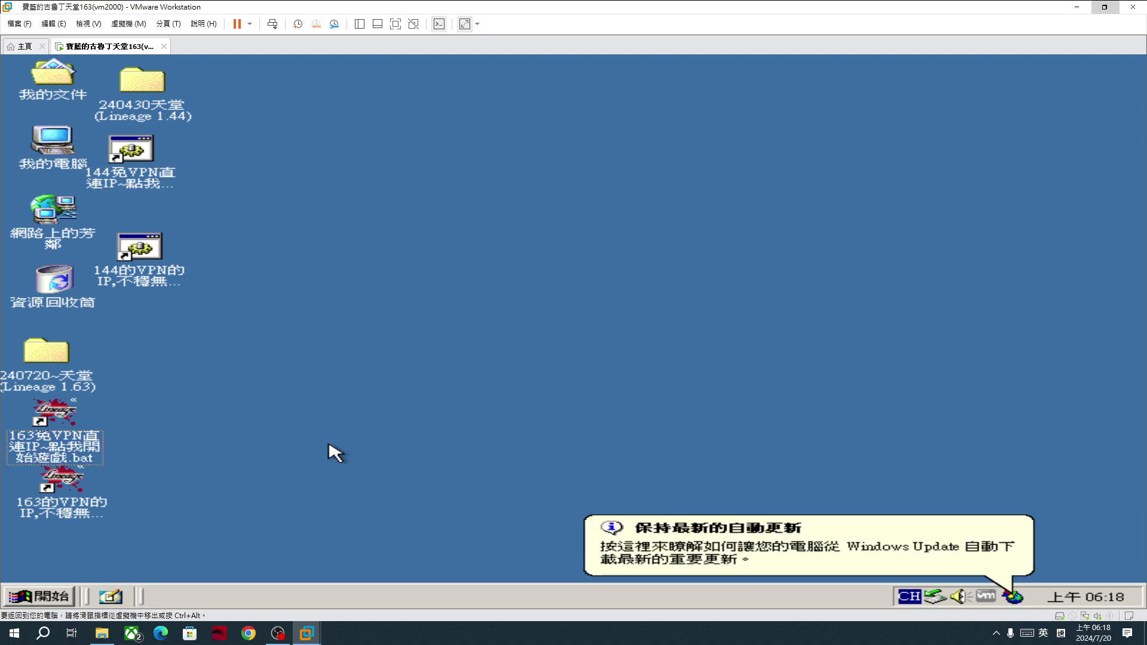
double_click(67, 442)
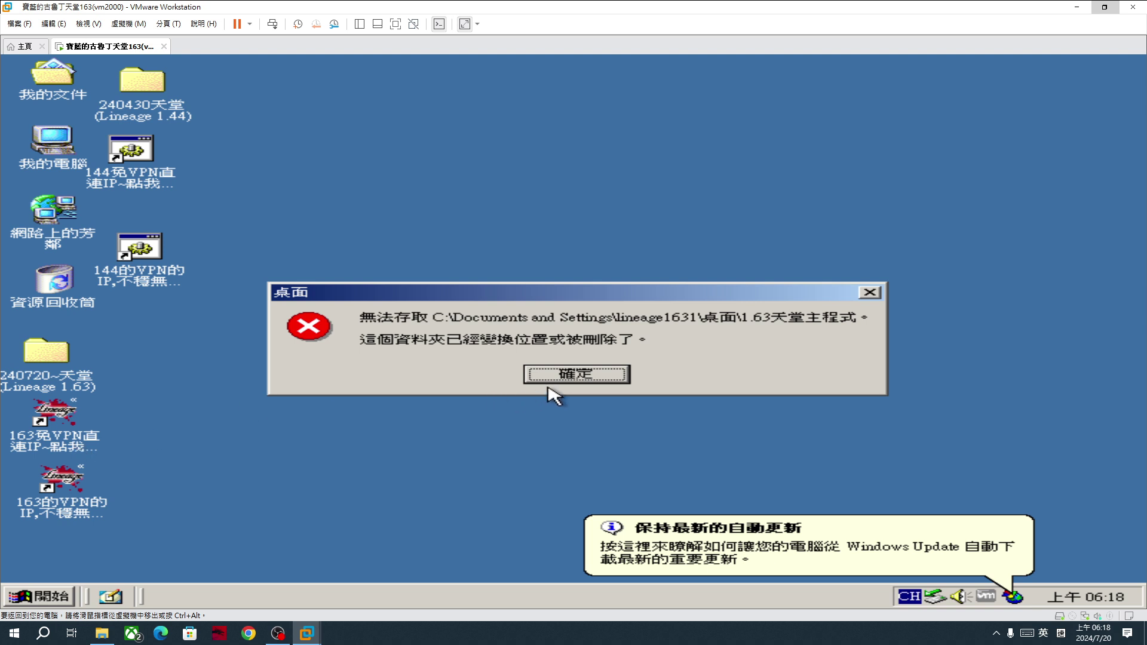
left_click(594, 375)
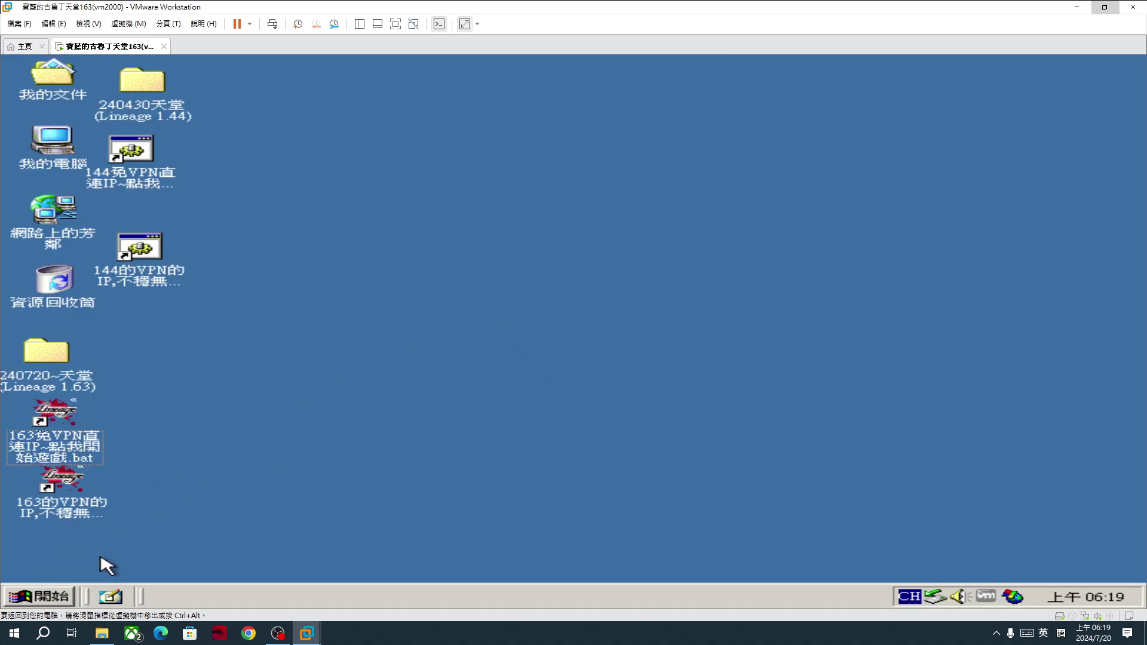
- Shut down the Windows 2000 guest with the 關機 option and close VMware Workstation to return to the host desktop
left_click(57, 595)
left_click(145, 571)
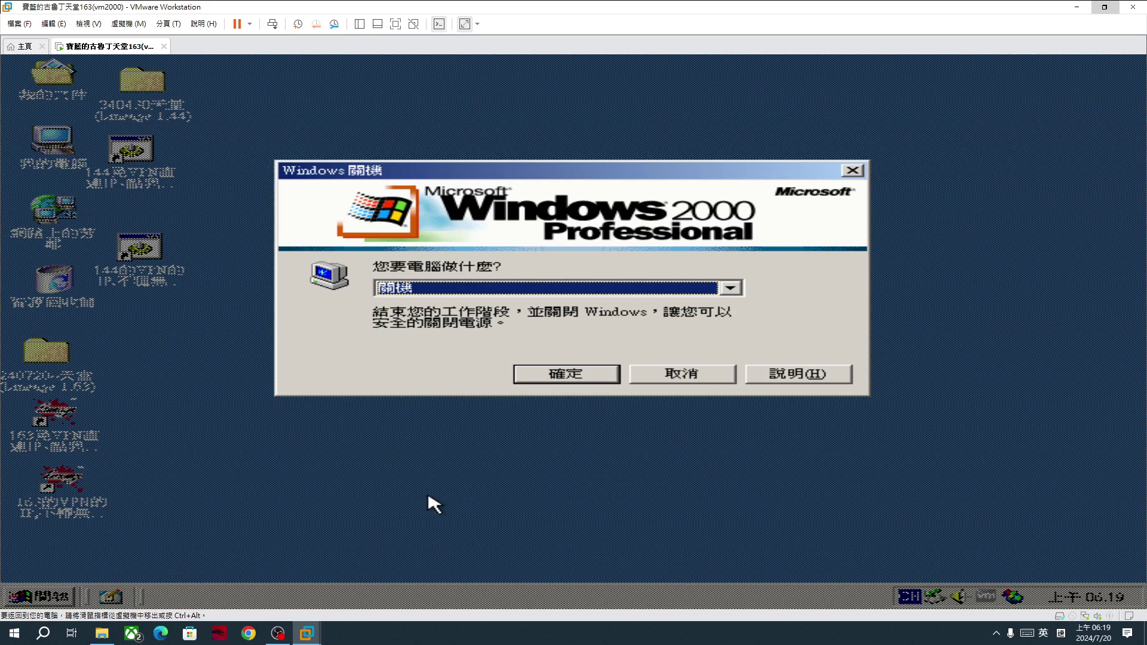
left_click(595, 379)
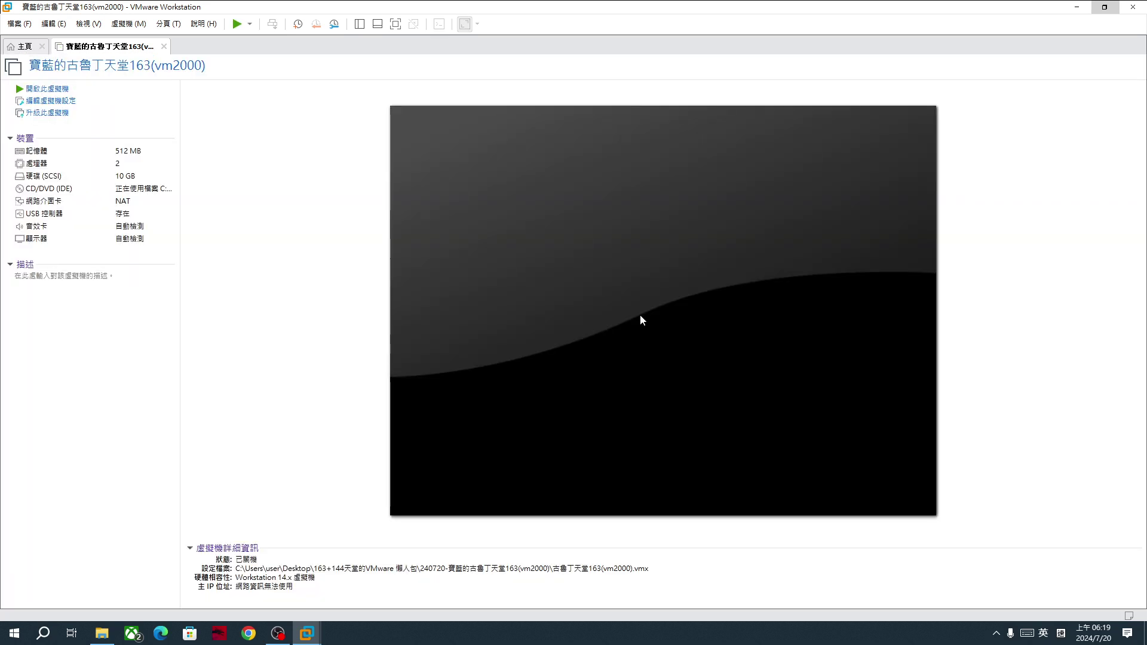
left_click(1132, 7)
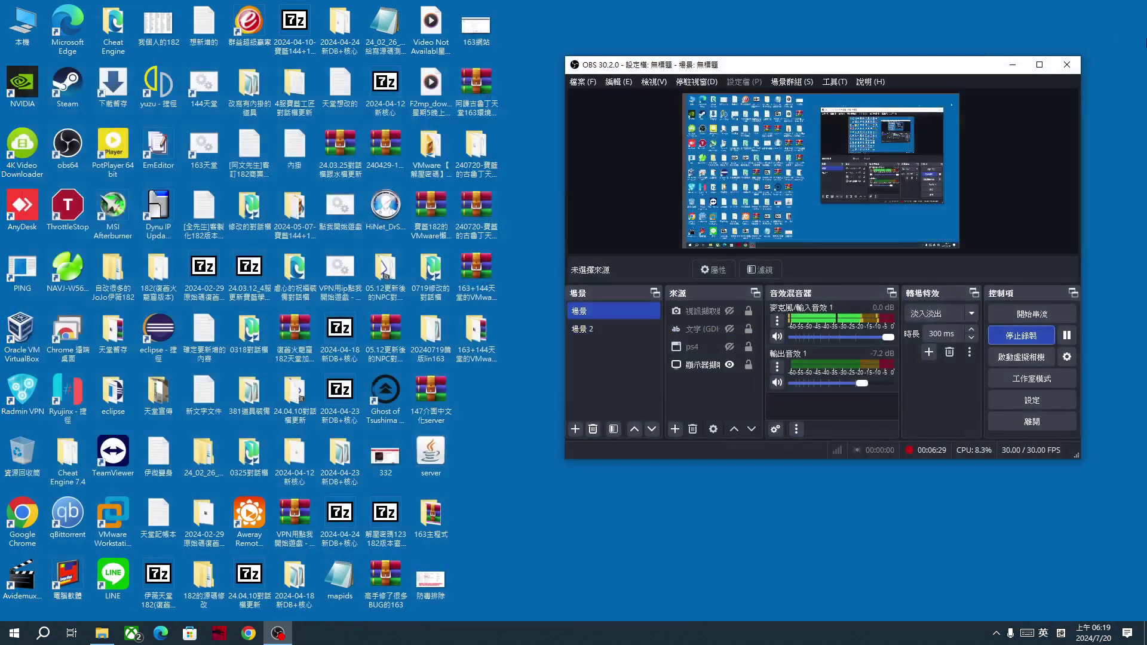
left_click(532, 523)
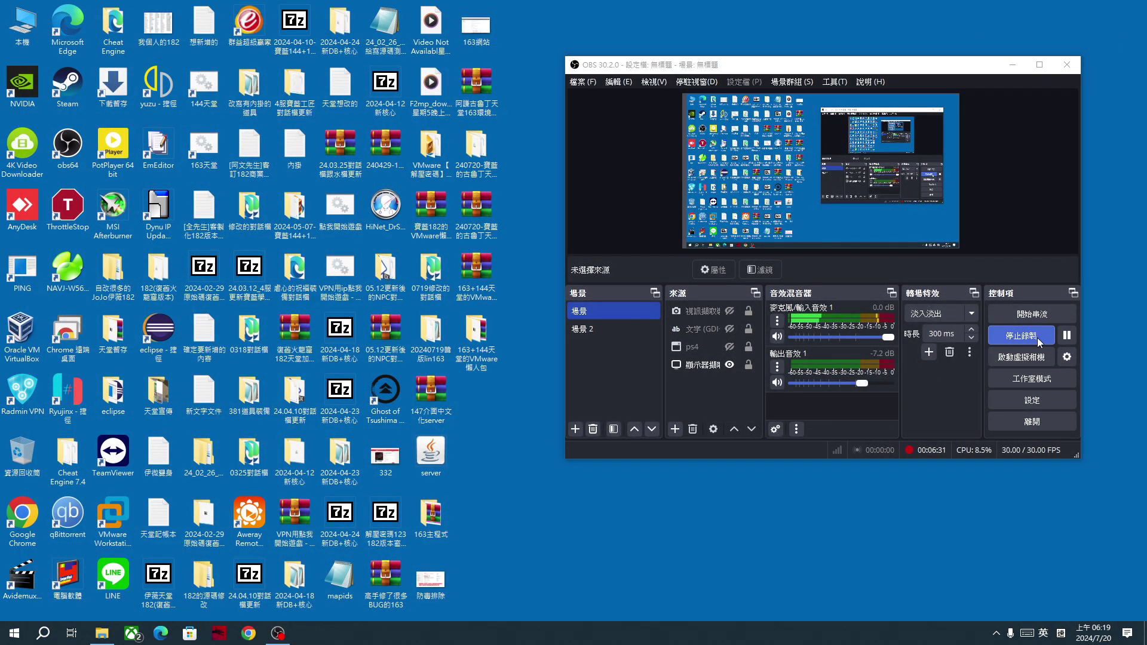